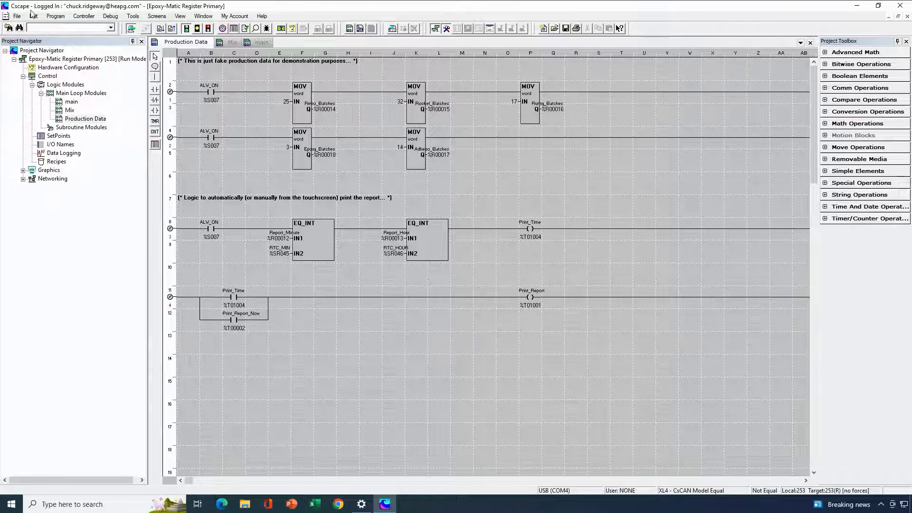
- Save a copy of the project on the Desktop as "Epoxy-Matic Register Secondary"
{"action": "left_click", "coordinate": [16, 16]}
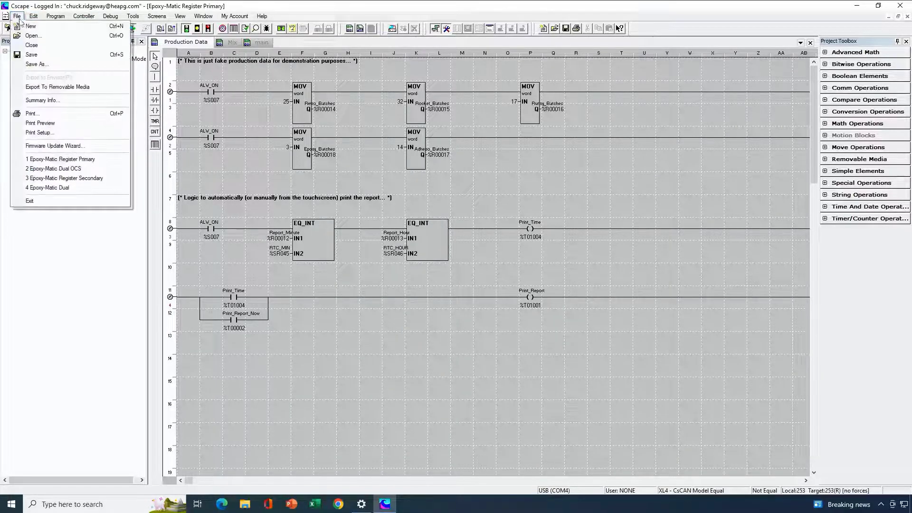
{"action": "left_click", "coordinate": [40, 66]}
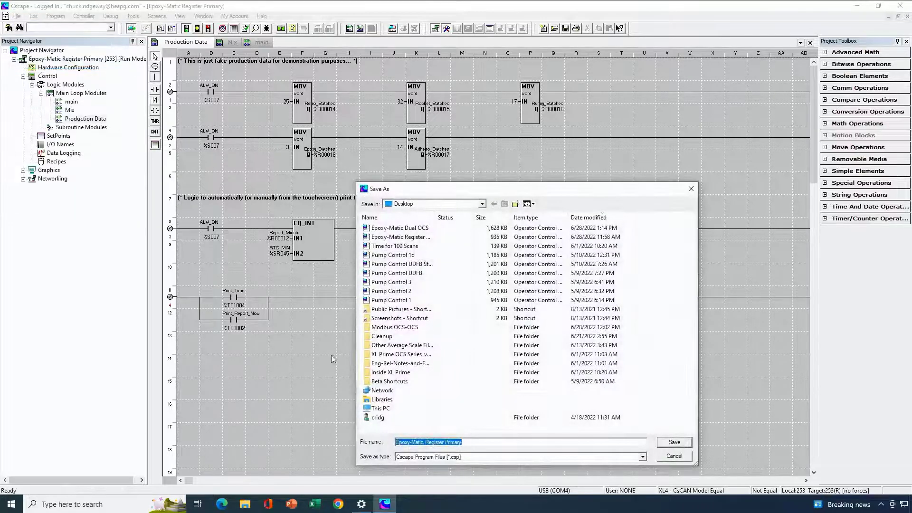
{"action": "left_click", "coordinate": [470, 443]}
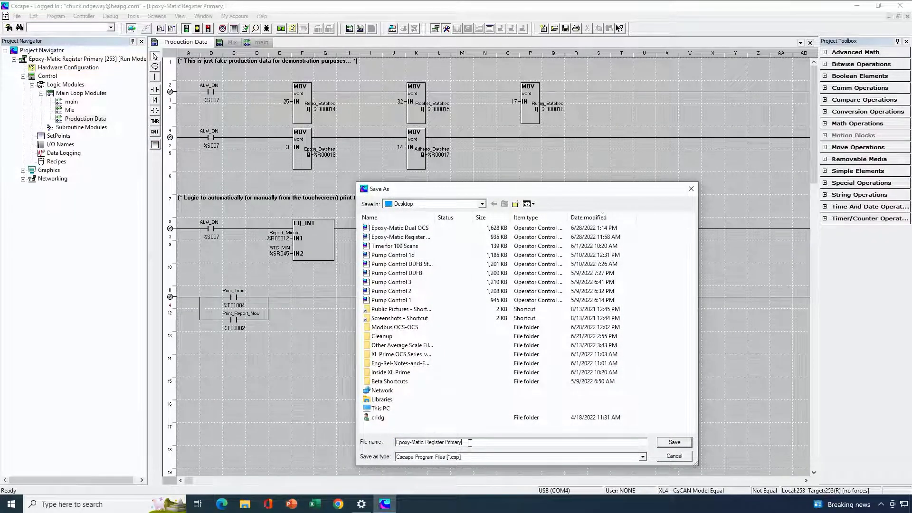
{"action": "key", "text": "BackSpace"}
{"action": "key", "text": "BackSpace"}
{"action": "key", "text": "BackSpace"}
{"action": "key", "text": "BackSpace"}
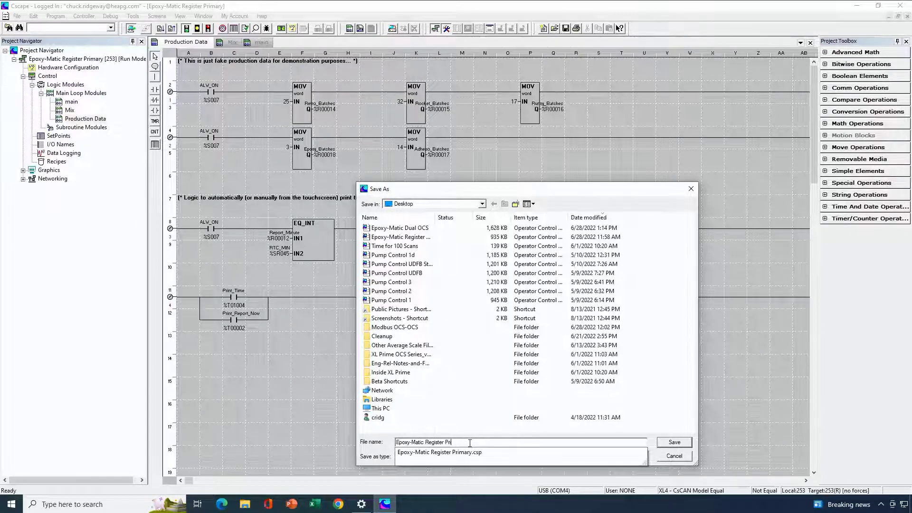
{"action": "key", "text": "BackSpace"}
{"action": "type", "text": "Secondary"}
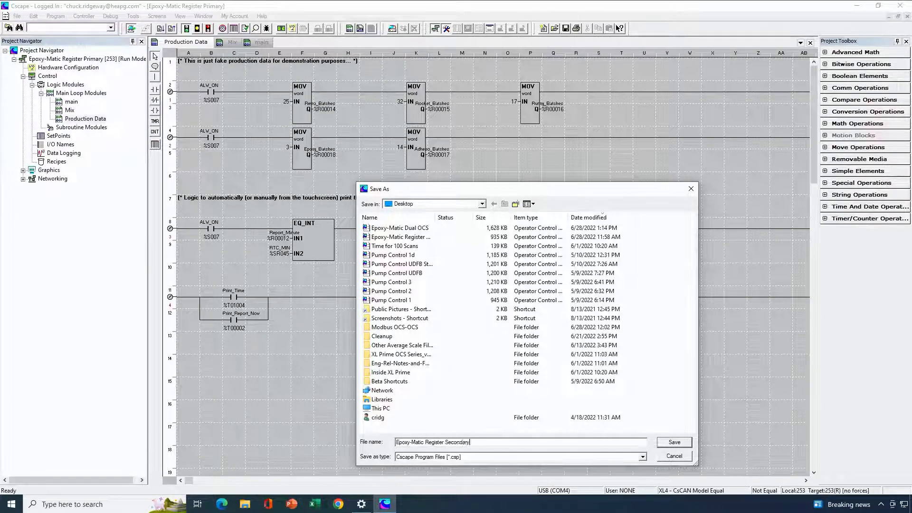
{"action": "key", "text": "Return"}
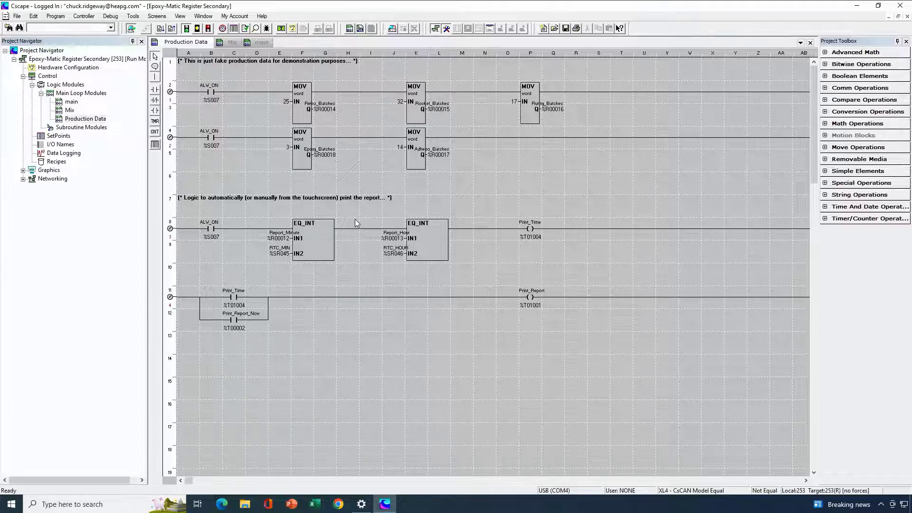
- Delete all the ladder logic in the main module
{"action": "double_click", "coordinate": [72, 102]}
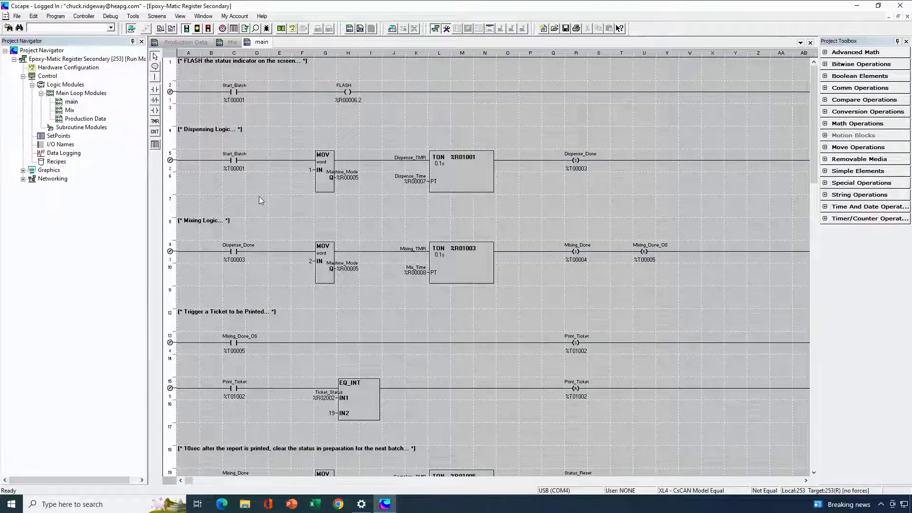
{"action": "key", "text": "ctrl+a"}
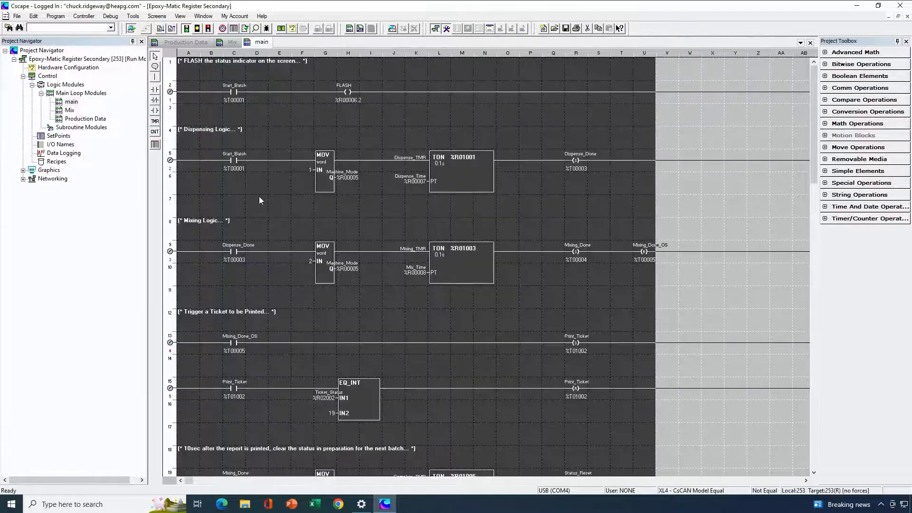
{"action": "right_click", "coordinate": [311, 192]}
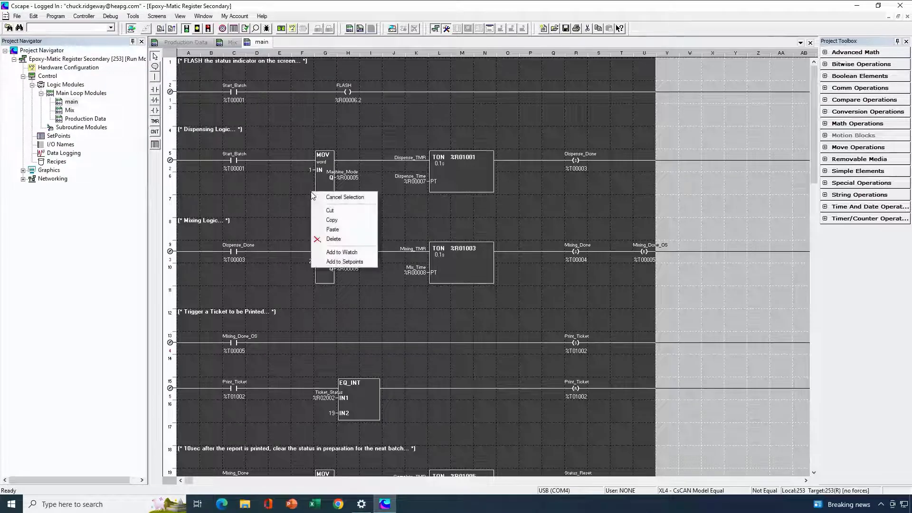
{"action": "left_click", "coordinate": [333, 238]}
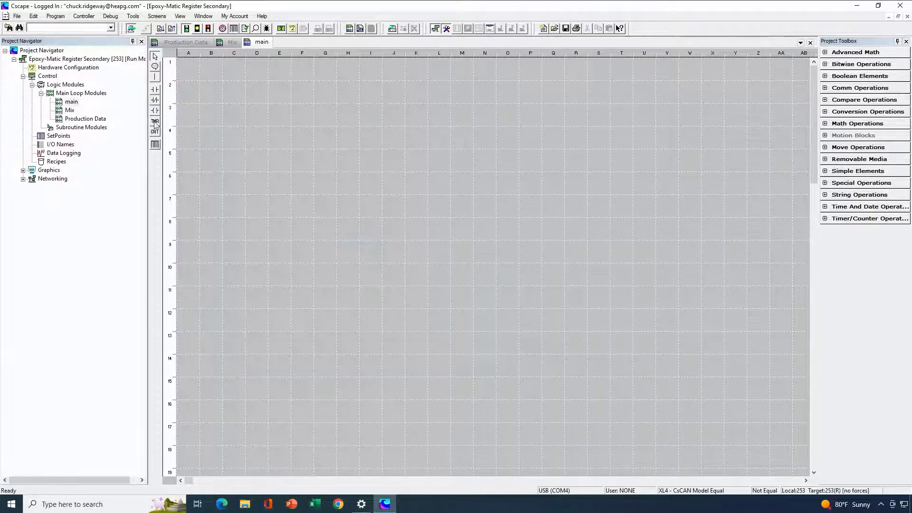
- Remove the Mix and Production Data logic modules from the program
{"action": "double_click", "coordinate": [69, 111]}
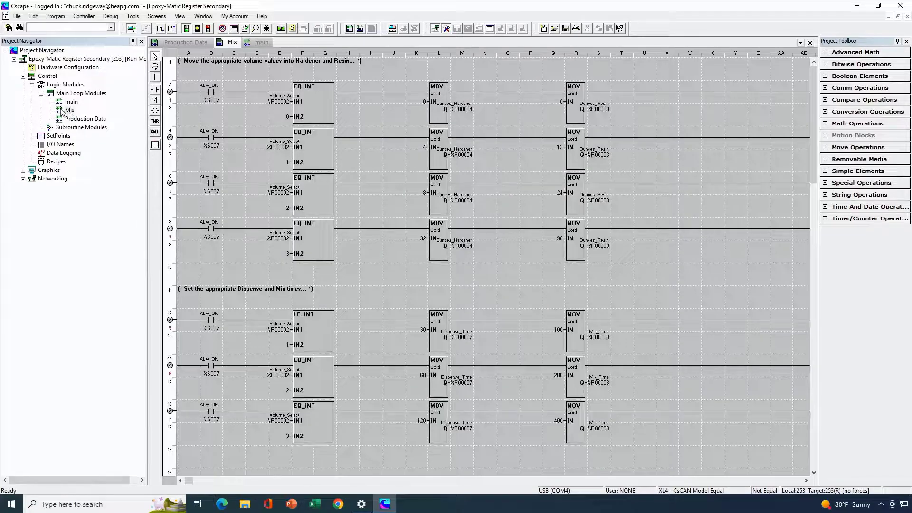
{"action": "right_click", "coordinate": [62, 111]}
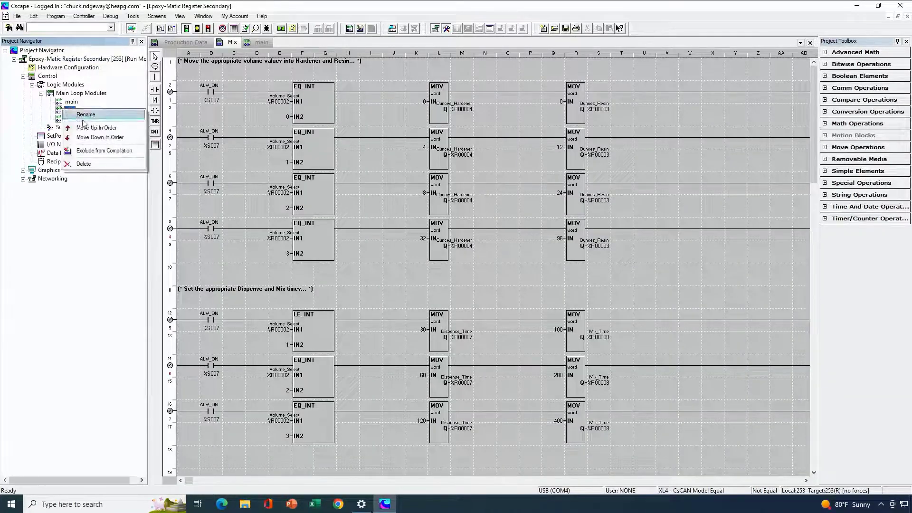
{"action": "left_click", "coordinate": [83, 164]}
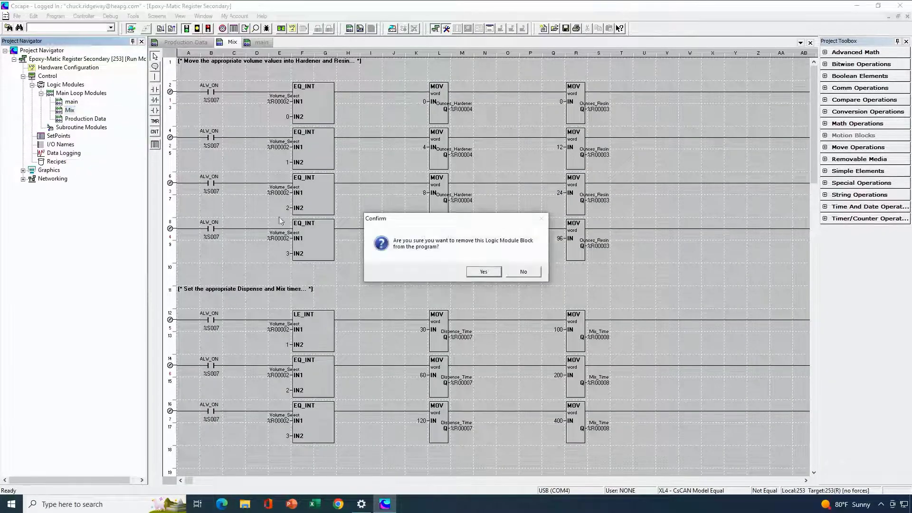
{"action": "left_click", "coordinate": [482, 272]}
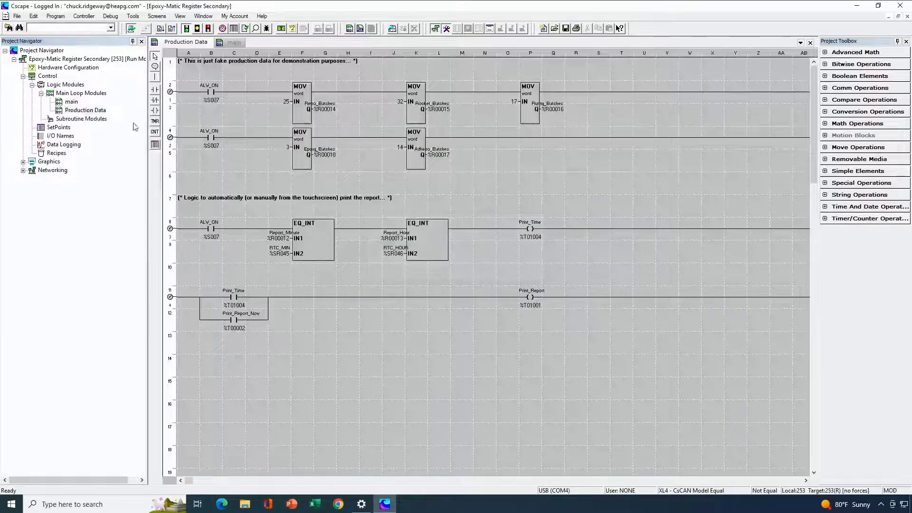
{"action": "right_click", "coordinate": [85, 111]}
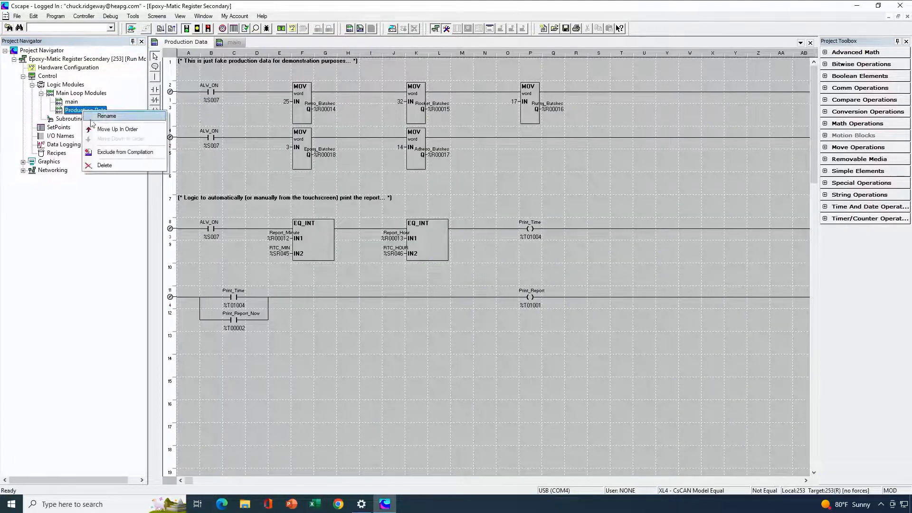
{"action": "left_click", "coordinate": [104, 165]}
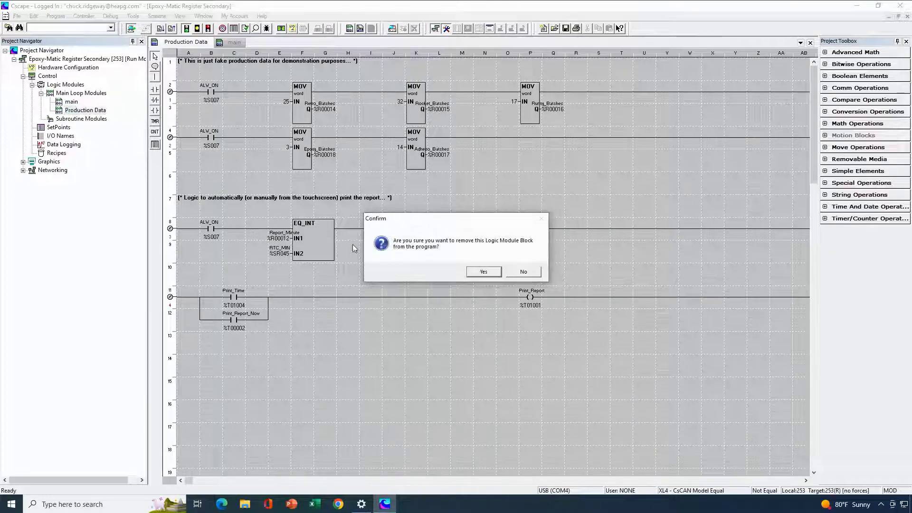
{"action": "left_click", "coordinate": [476, 272]}
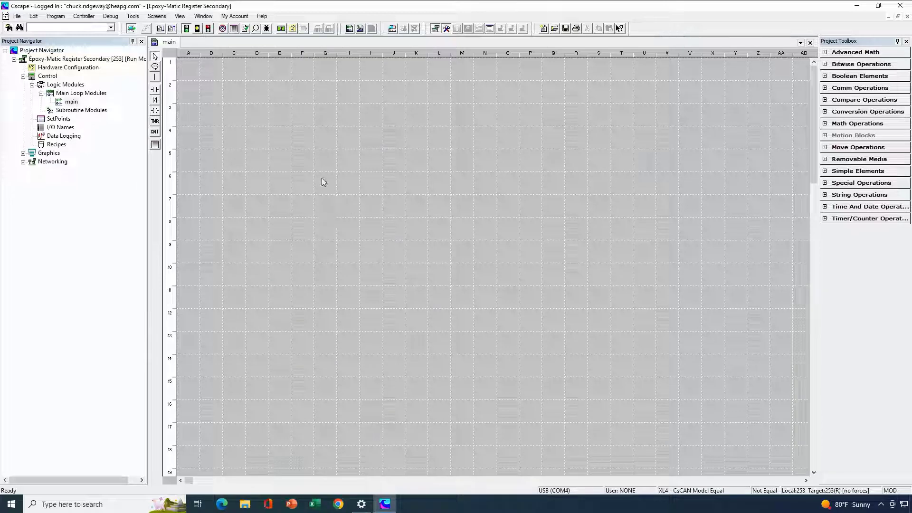
- Examine the I/O Names list for the %R registers starting at Product_Select and the %T bits starting at Start_Batch
{"action": "left_click", "coordinate": [88, 19]}
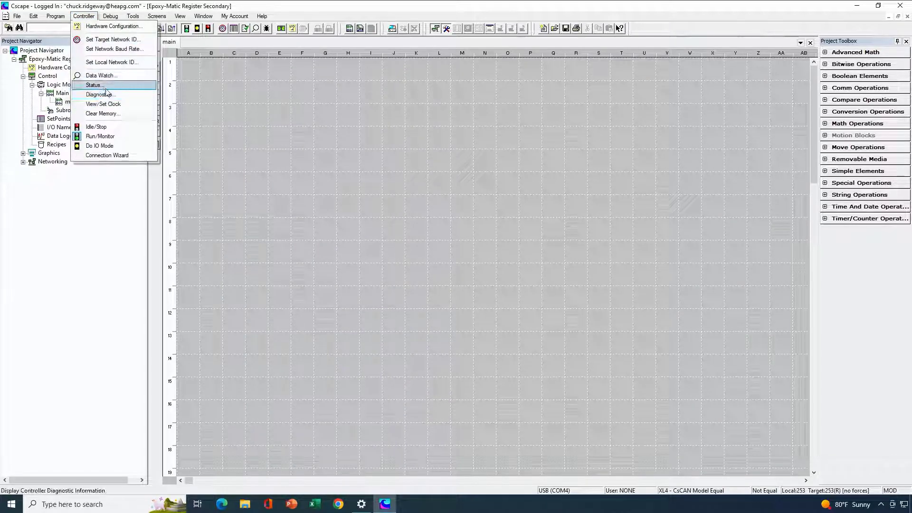
{"action": "mouse_move", "coordinate": [55, 19]}
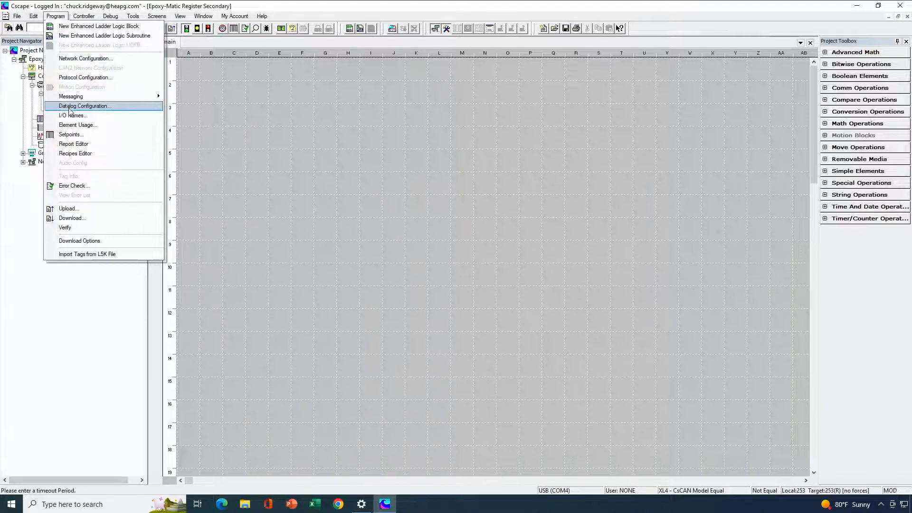
{"action": "left_click", "coordinate": [68, 116]}
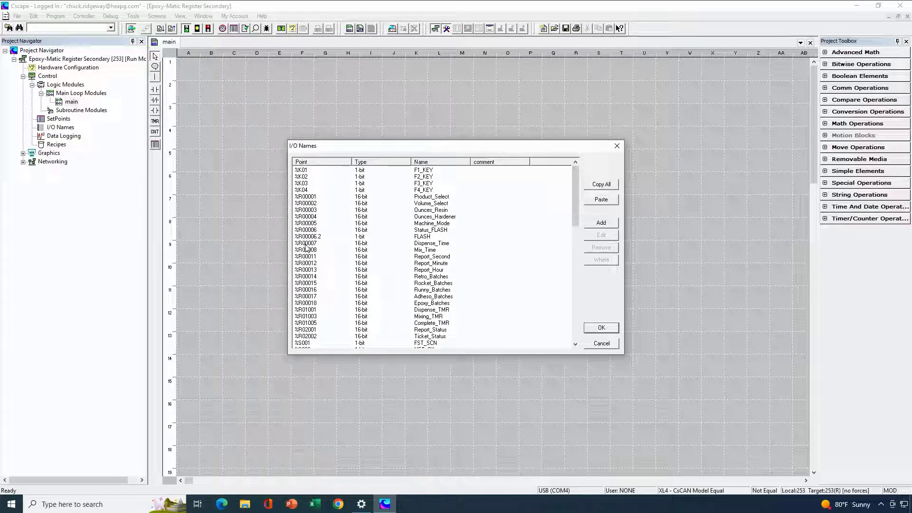
{"action": "left_click", "coordinate": [308, 197]}
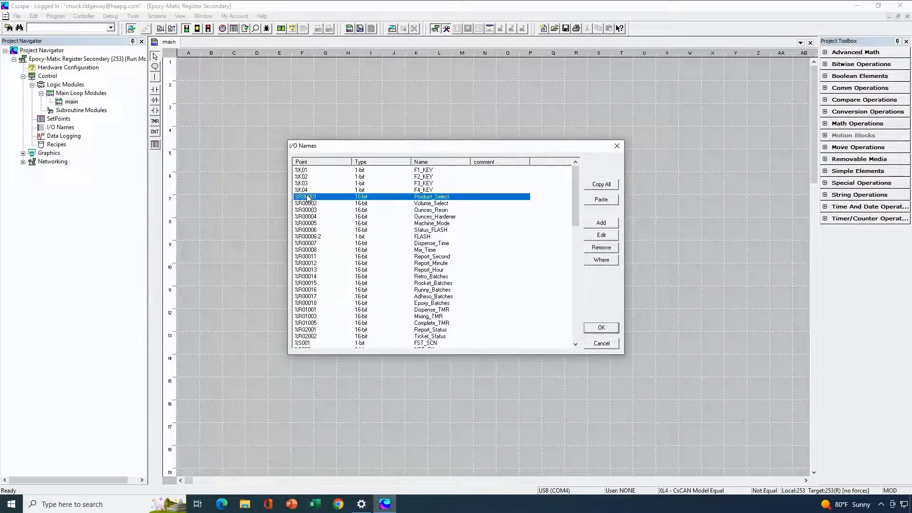
{"action": "scroll", "coordinate": [317, 252], "scroll_direction": "down", "scroll_amount": 1}
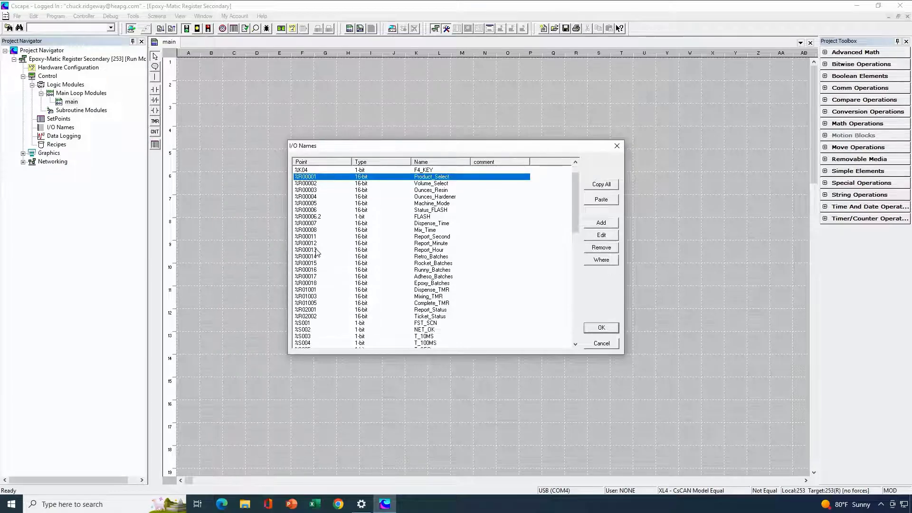
{"action": "scroll", "coordinate": [317, 251], "scroll_direction": "down", "scroll_amount": 15}
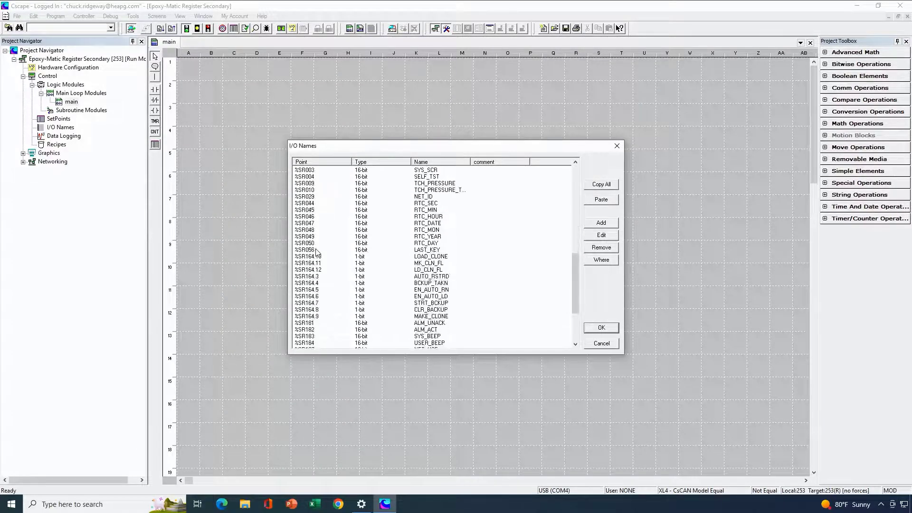
{"action": "scroll", "coordinate": [316, 252], "scroll_direction": "down", "scroll_amount": 4}
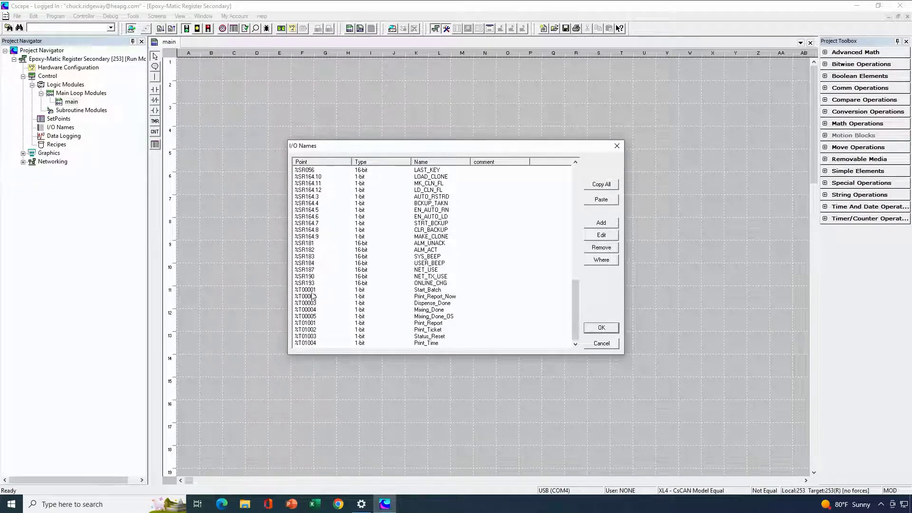
{"action": "left_click", "coordinate": [312, 290]}
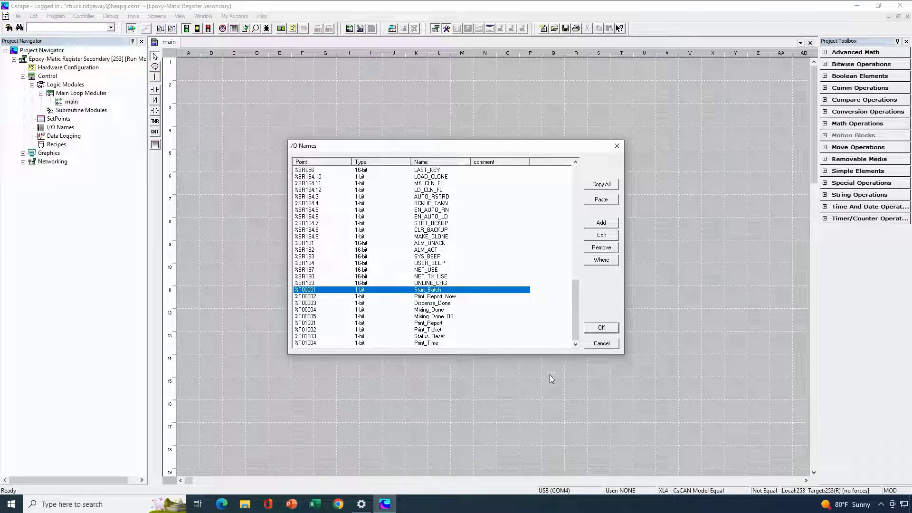
{"action": "left_click", "coordinate": [601, 328]}
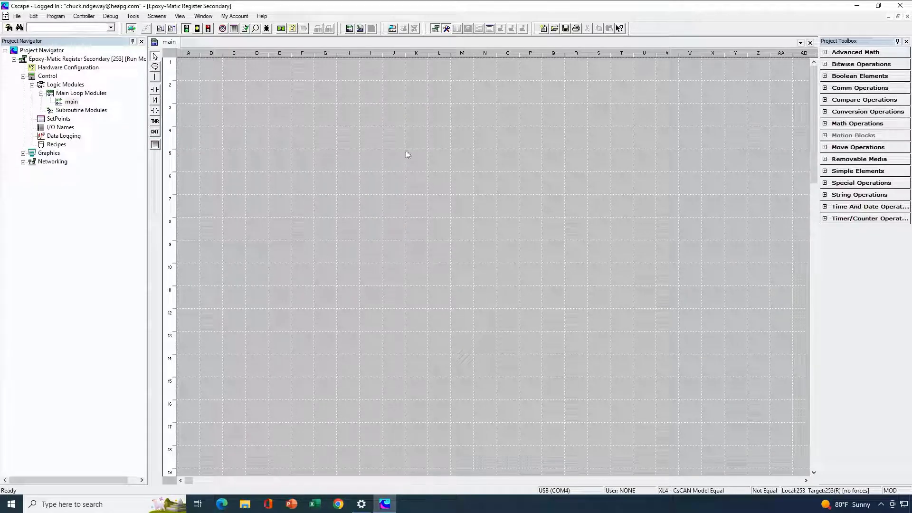
- Set the controller's LAN1 IP address to 192.168.0.253 in the hardware configuration
{"action": "left_click", "coordinate": [292, 30]}
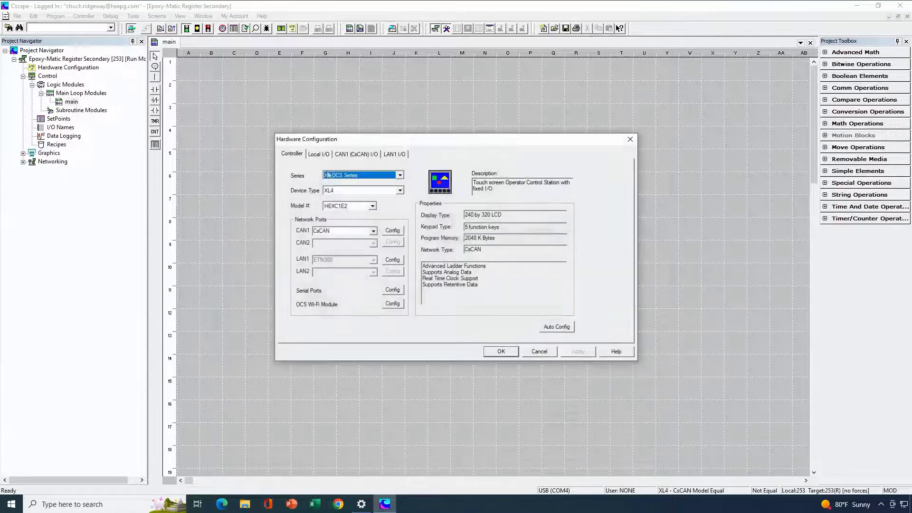
{"action": "left_click", "coordinate": [392, 259]}
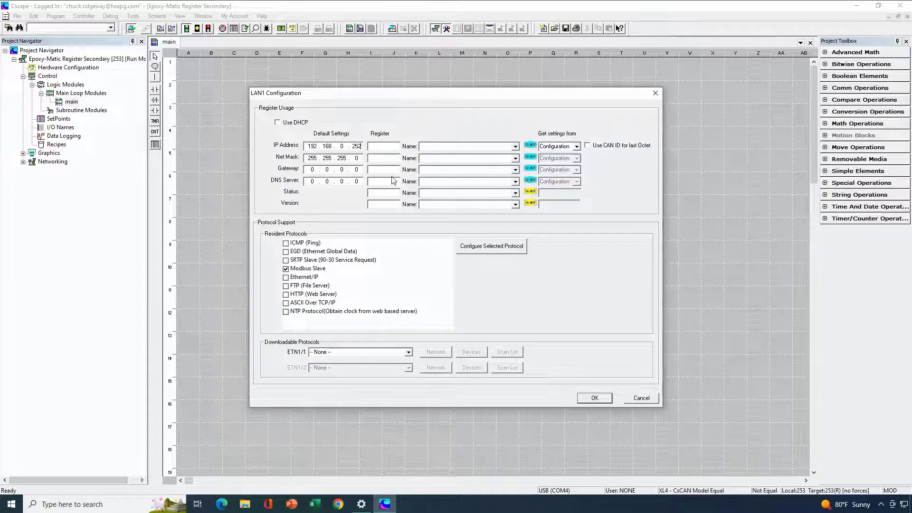
{"action": "key", "text": "BackSpace"}
{"action": "type", "text": "3"}
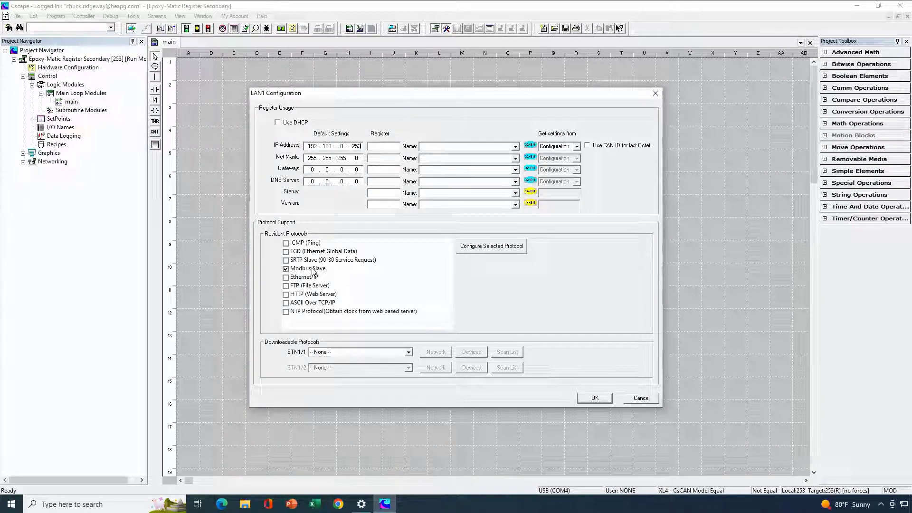
- Disable the Modbus Slave protocol on LAN1 and assign Modbus Client v 4.09 to ETN1/1
{"action": "left_click", "coordinate": [286, 269]}
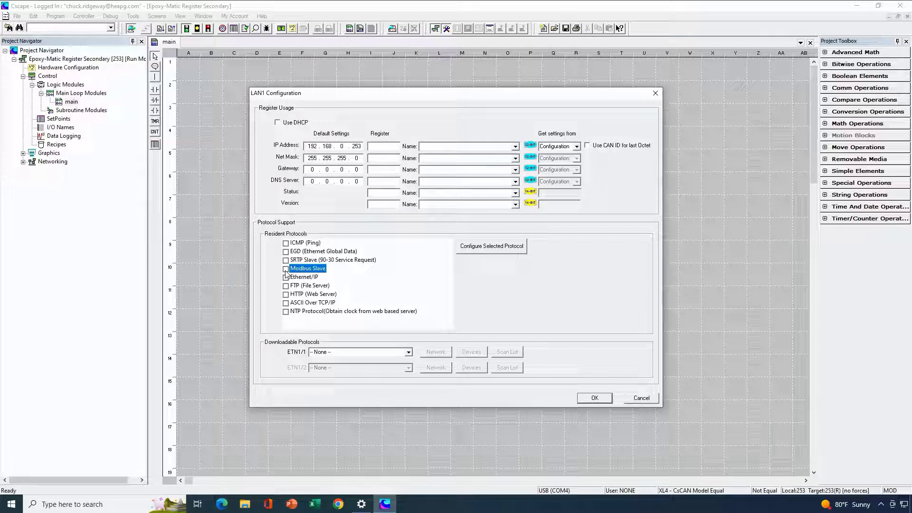
{"action": "left_click", "coordinate": [408, 352]}
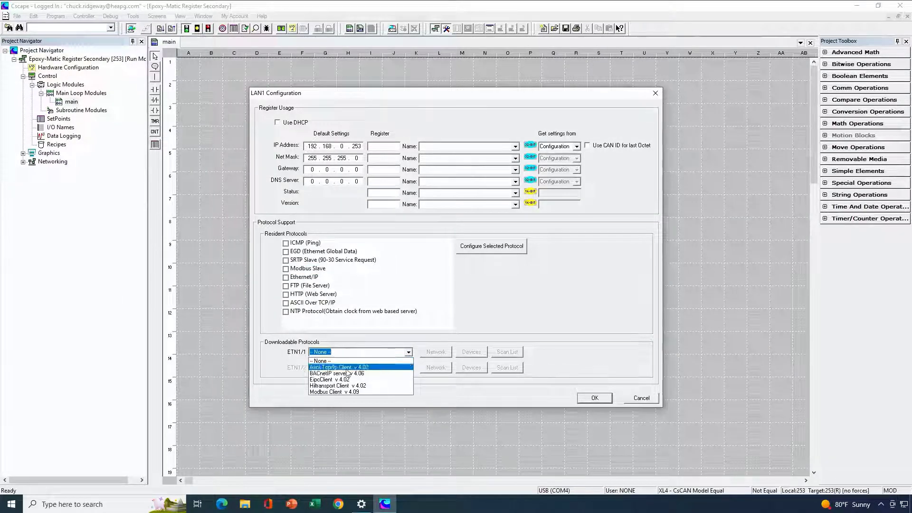
{"action": "left_click", "coordinate": [331, 392]}
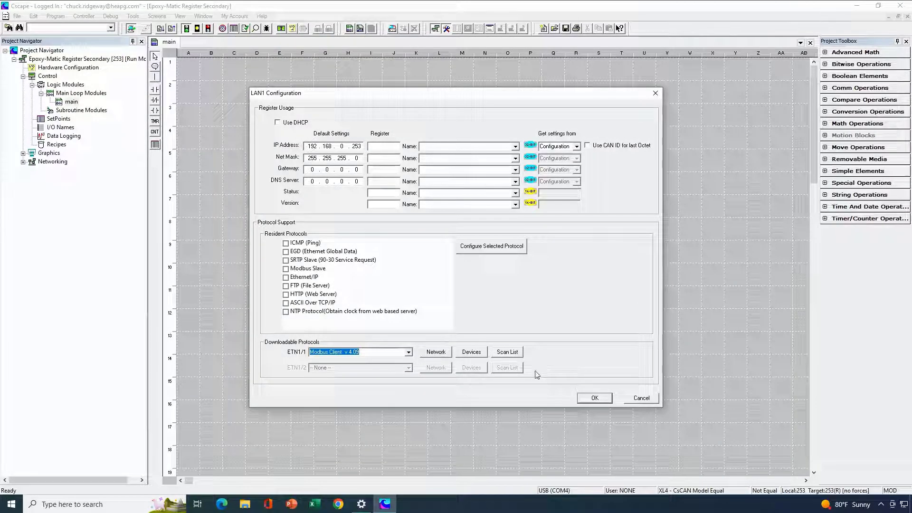
- Configure the Modbus Client network with a 250 ms timeout, 2 retries and a 500 ms reacquire time
{"action": "left_click", "coordinate": [436, 352]}
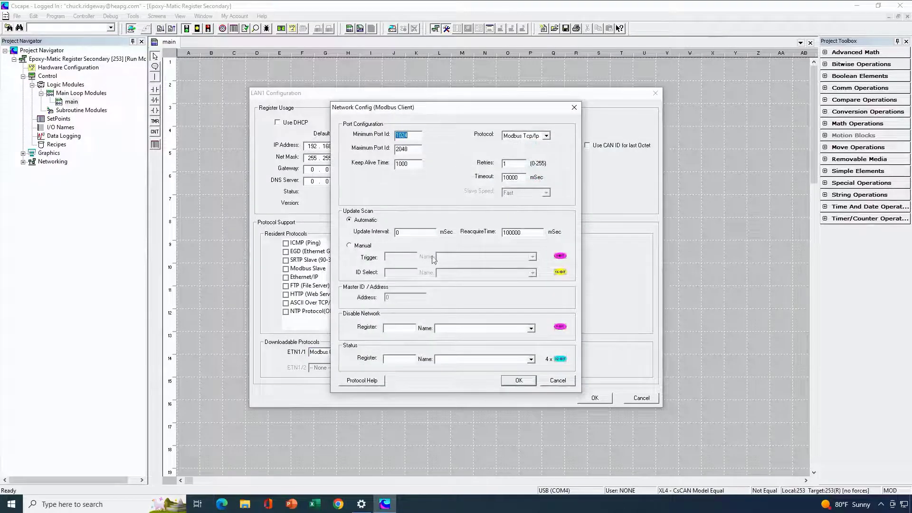
{"action": "left_click_drag", "start_coordinate": [519, 178], "coordinate": [477, 180]}
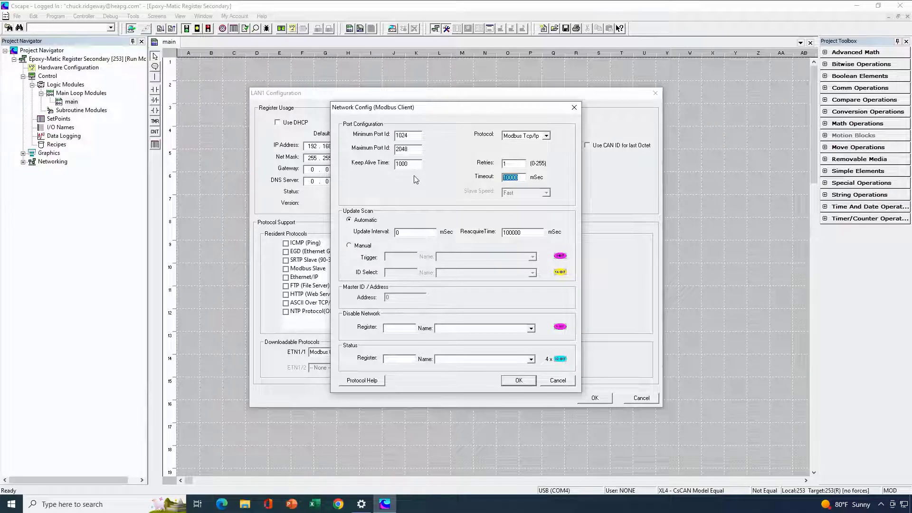
{"action": "type", "text": "250"}
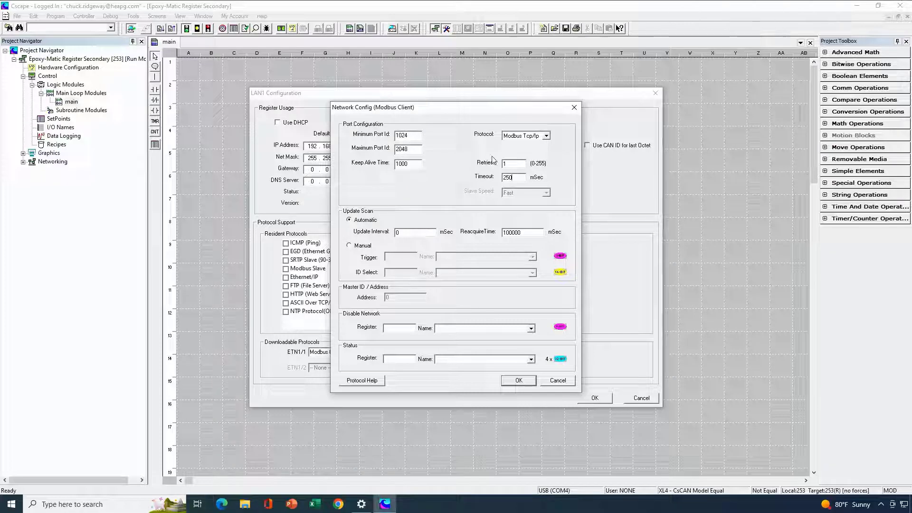
{"action": "double_click", "coordinate": [504, 164]}
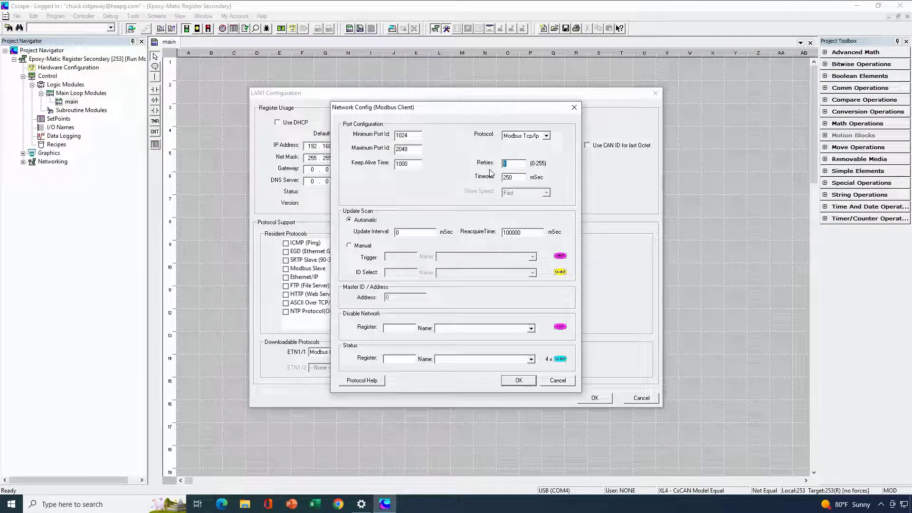
{"action": "type", "text": "2"}
{"action": "double_click", "coordinate": [523, 232]}
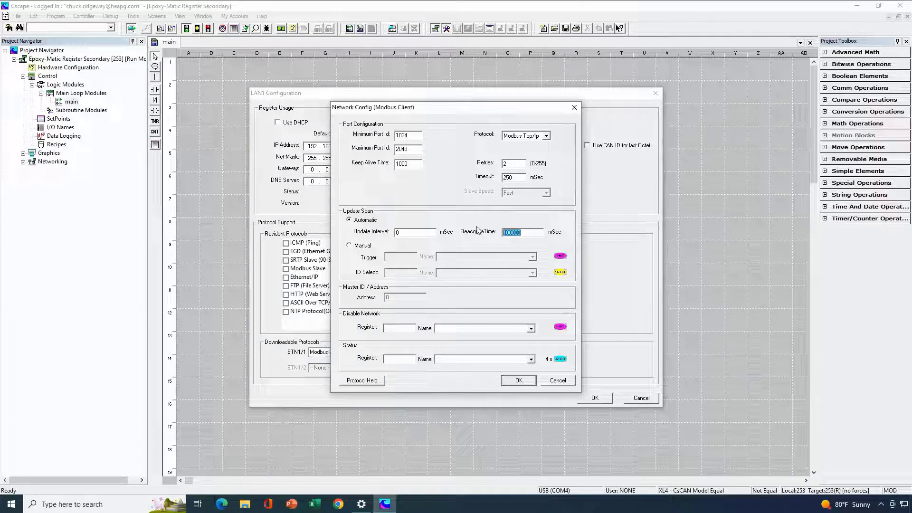
{"action": "type", "text": "500"}
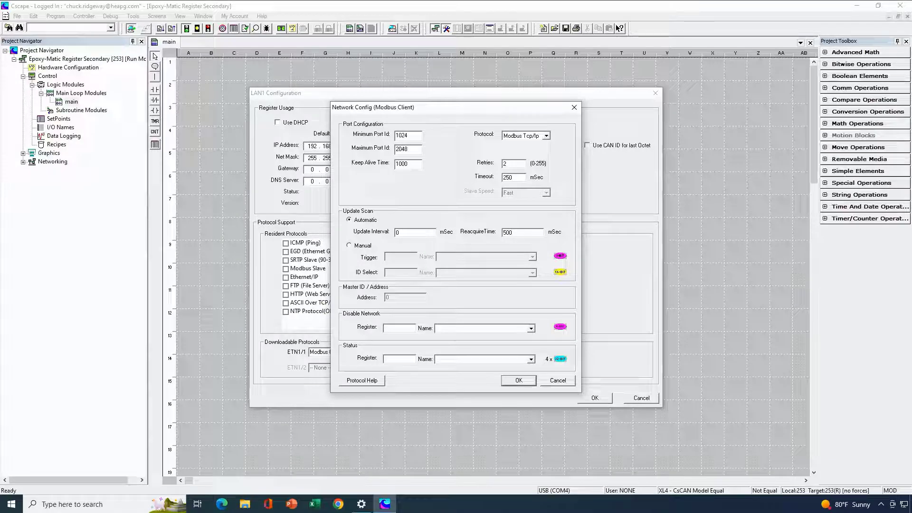
- Assign %R3001 as the Modbus Client network's status register and accept the network configuration
{"action": "left_click", "coordinate": [399, 356]}
{"action": "type", "text": "%R300"}
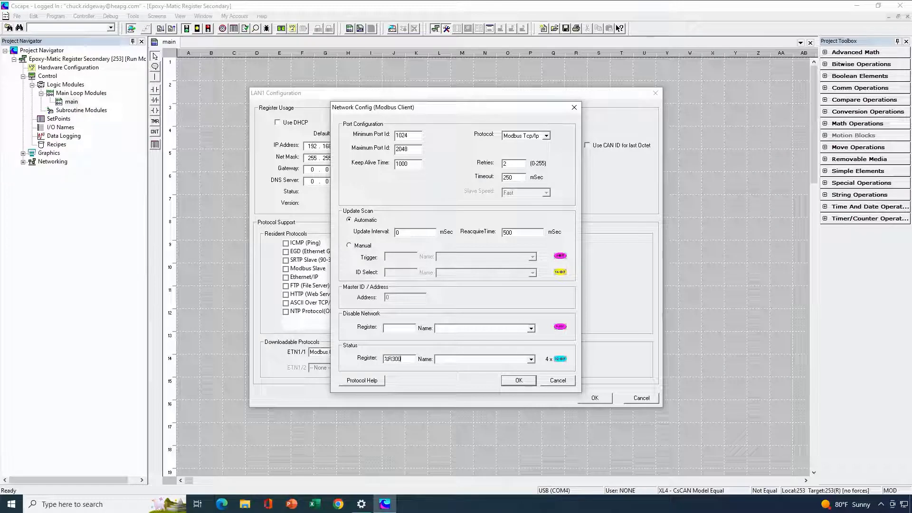
{"action": "type", "text": "1"}
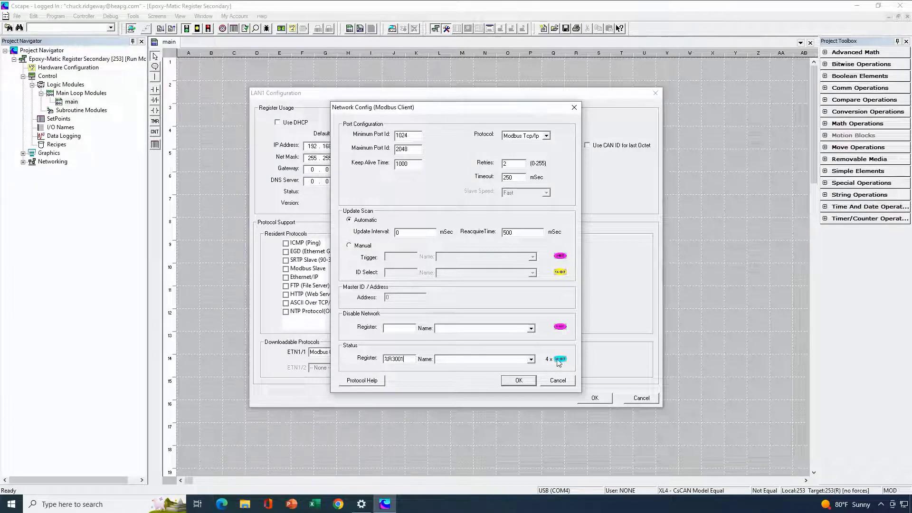
{"action": "left_click", "coordinate": [528, 382]}
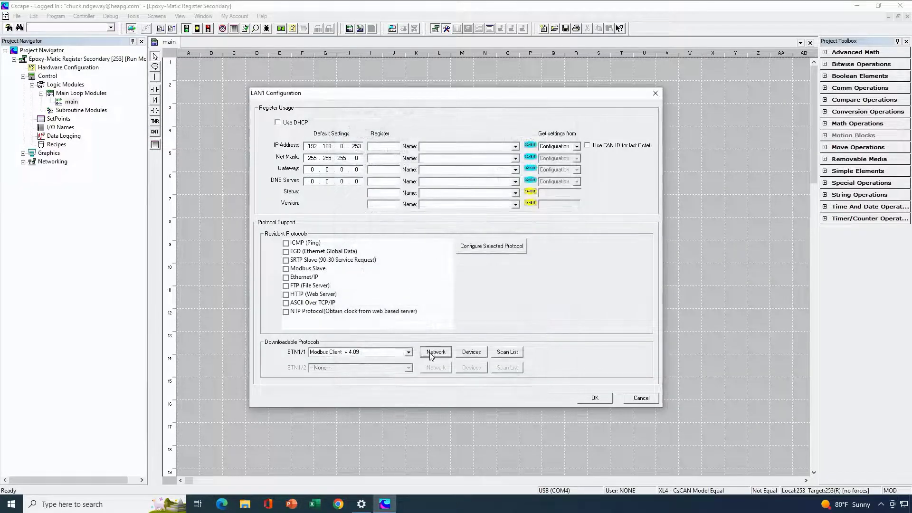
- Add a Modbus Client device named Primary with target IP address 192.168.0.252 and the Native Addressing device type
{"action": "left_click", "coordinate": [470, 353]}
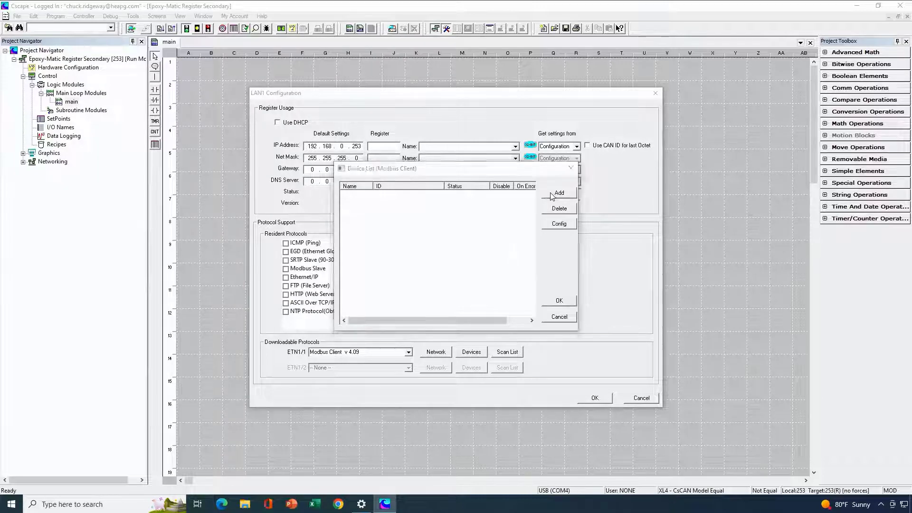
{"action": "left_click", "coordinate": [551, 194]}
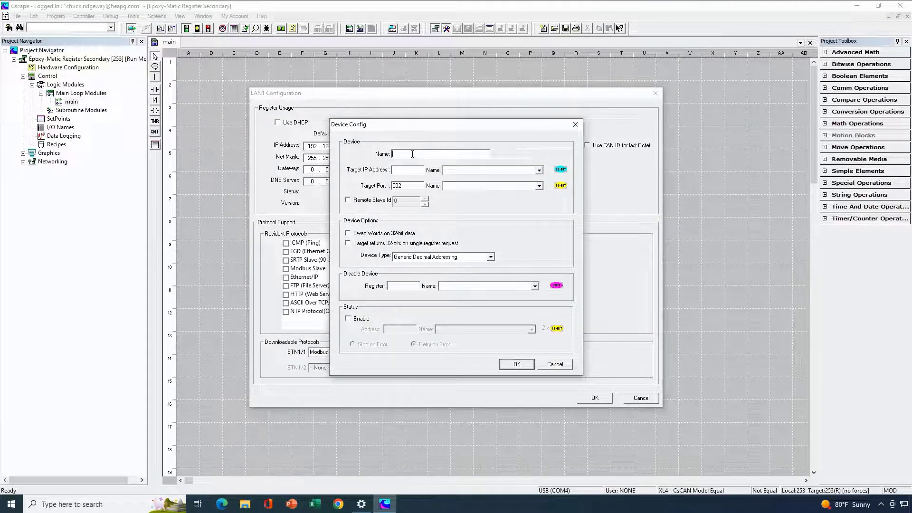
{"action": "type", "text": "Primary"}
{"action": "left_click", "coordinate": [410, 170]}
{"action": "type", "text": "192 . 1"}
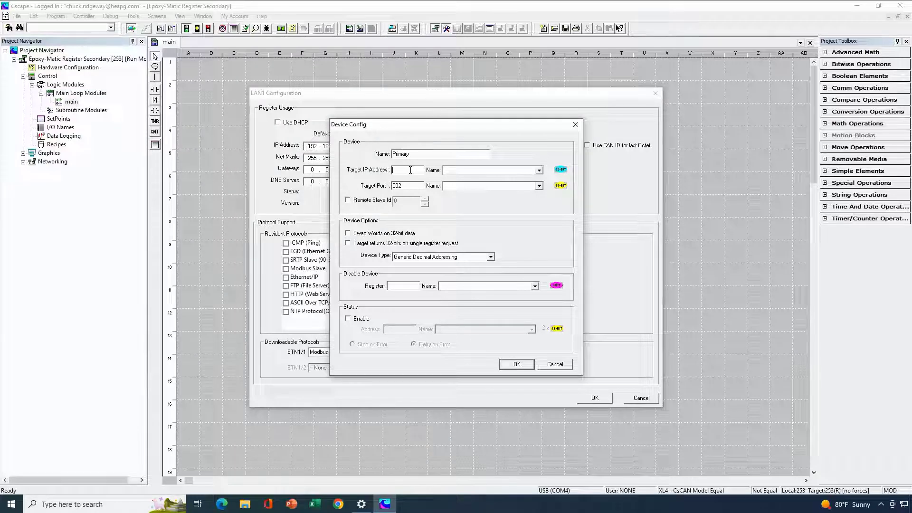
{"action": "type", "text": "68 . 0 . 252"}
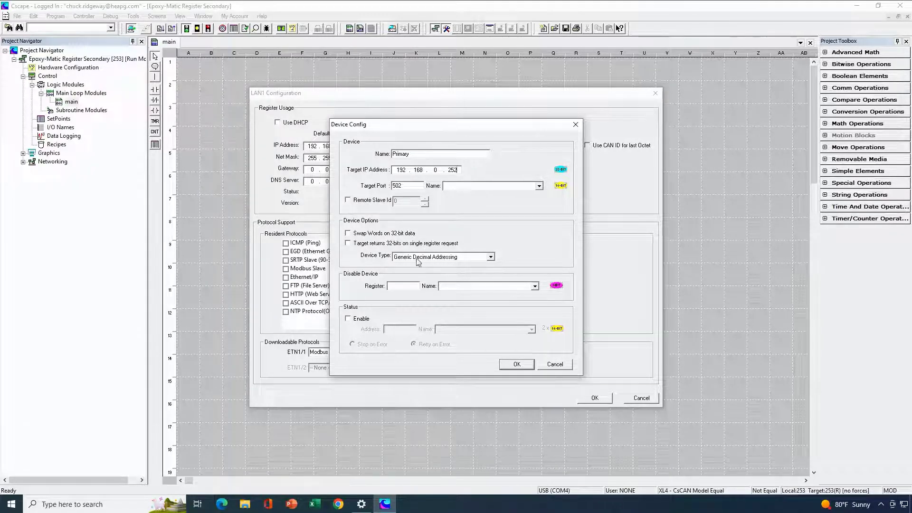
{"action": "left_click", "coordinate": [491, 258]}
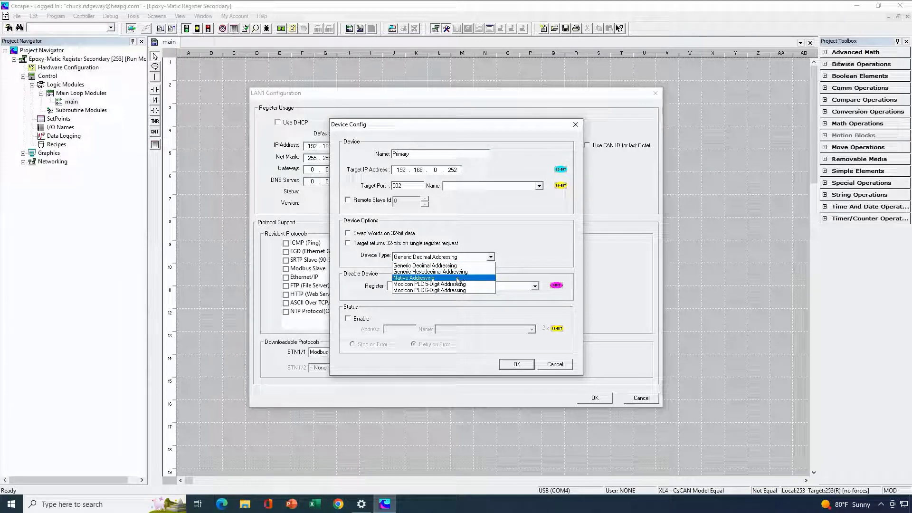
{"action": "left_click", "coordinate": [460, 277]}
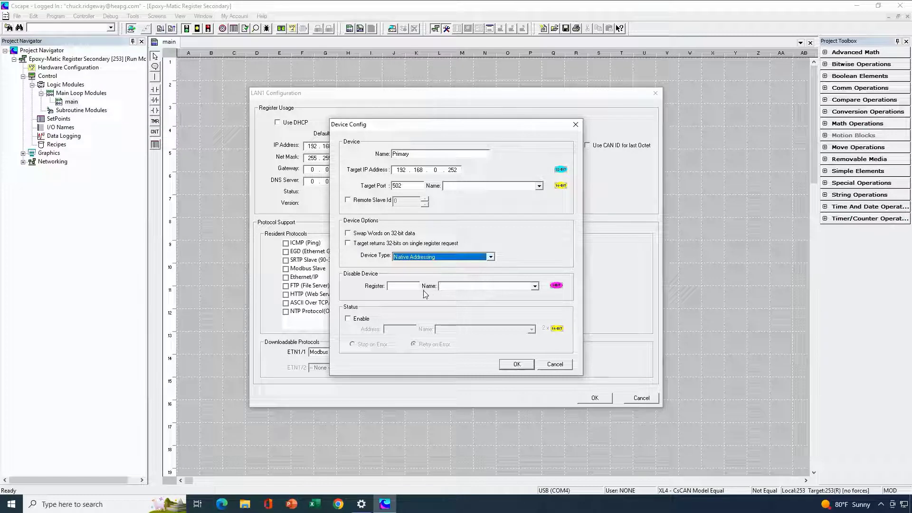
- Enable status for the Primary device at address %R3009 and accept the device list
{"action": "left_click", "coordinate": [347, 318]}
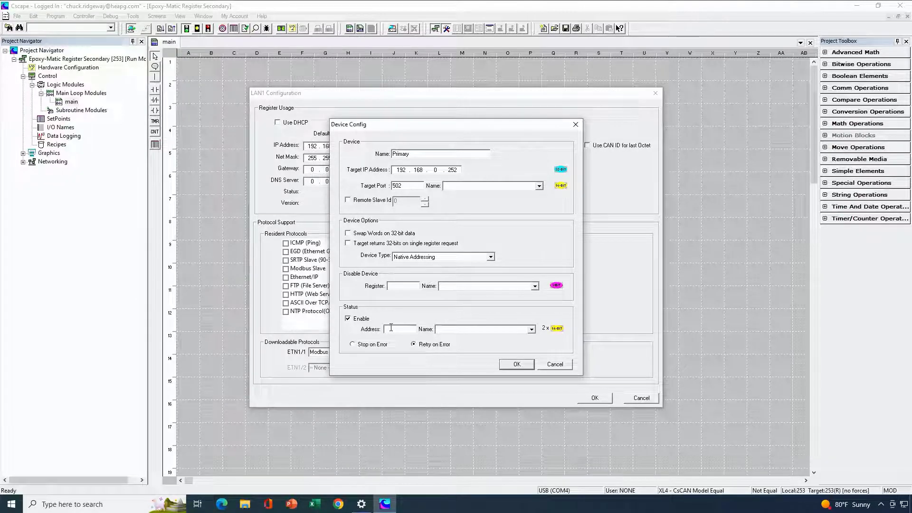
{"action": "type", "text": "R300"}
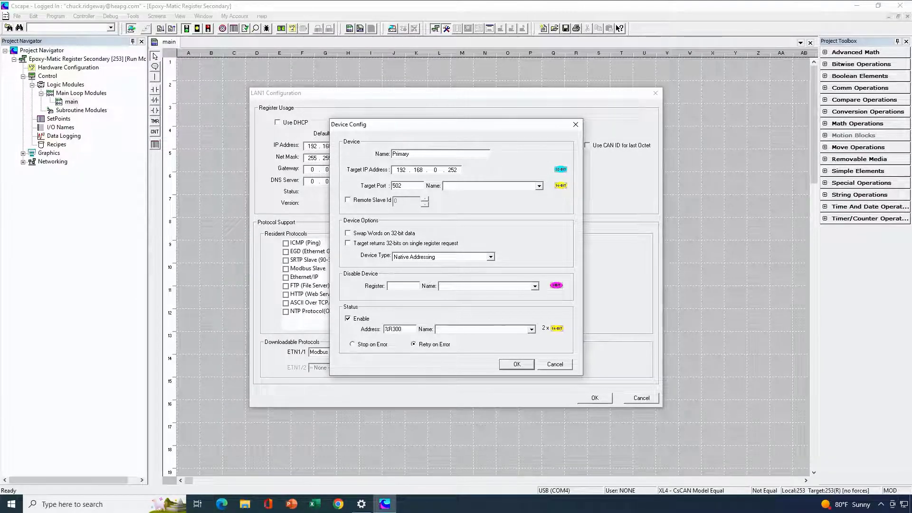
{"action": "type", "text": "8"}
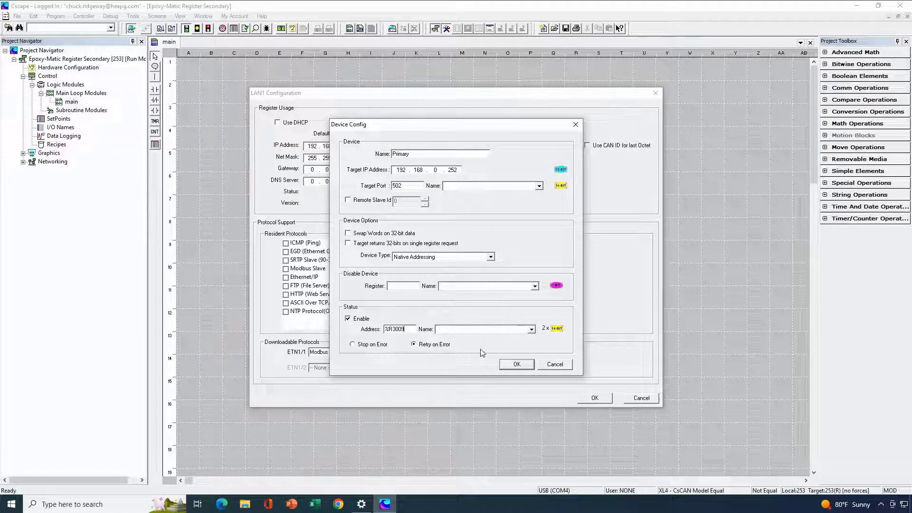
{"action": "left_click", "coordinate": [516, 366]}
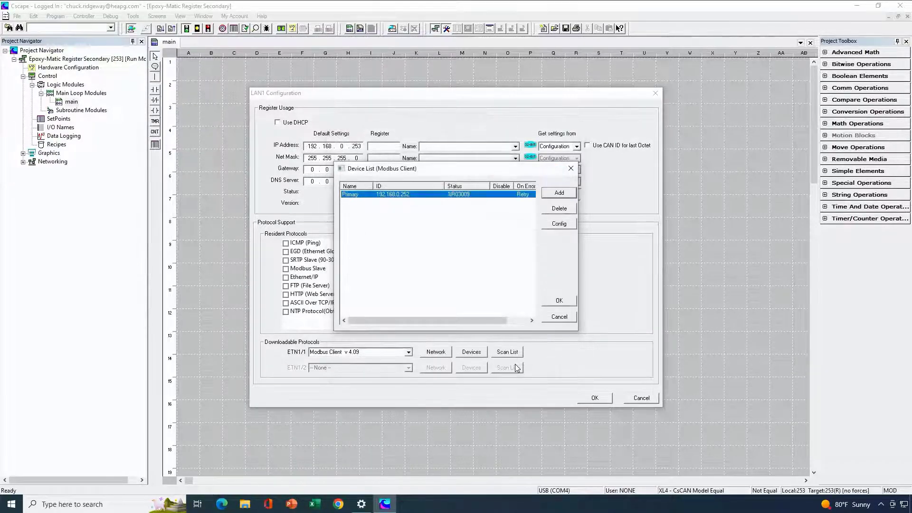
{"action": "left_click", "coordinate": [558, 301]}
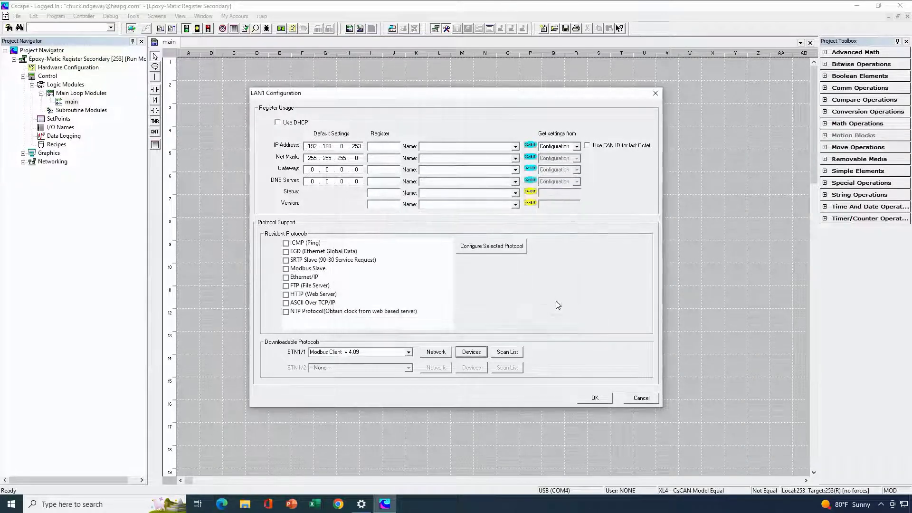
{"action": "left_click", "coordinate": [507, 354]}
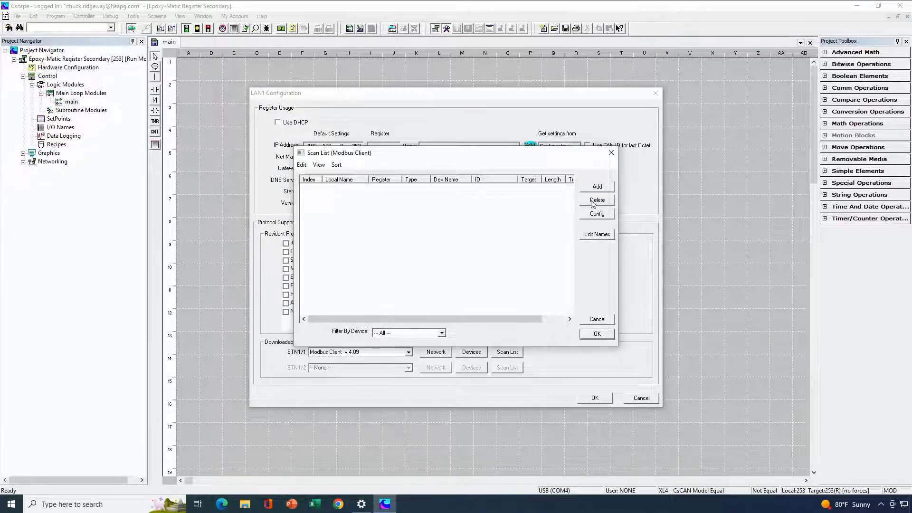
{"action": "left_click", "coordinate": [597, 186]}
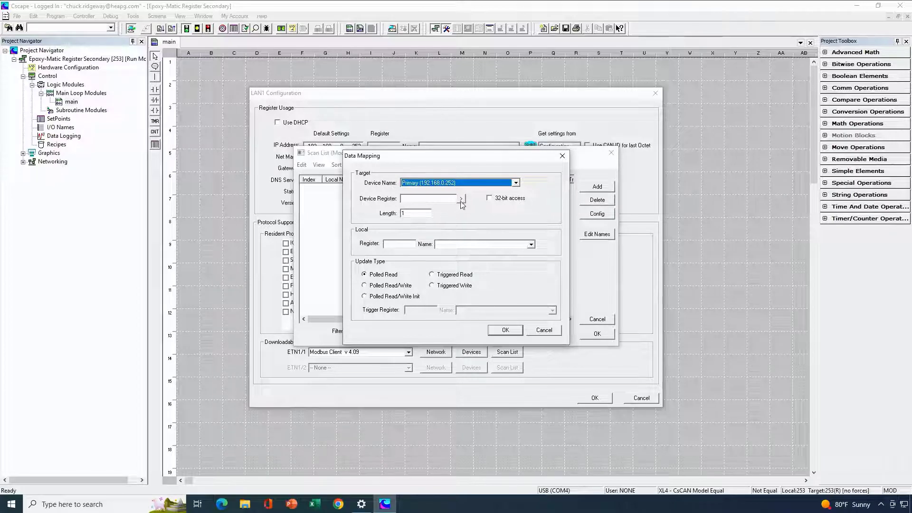
{"action": "left_click", "coordinate": [443, 199]}
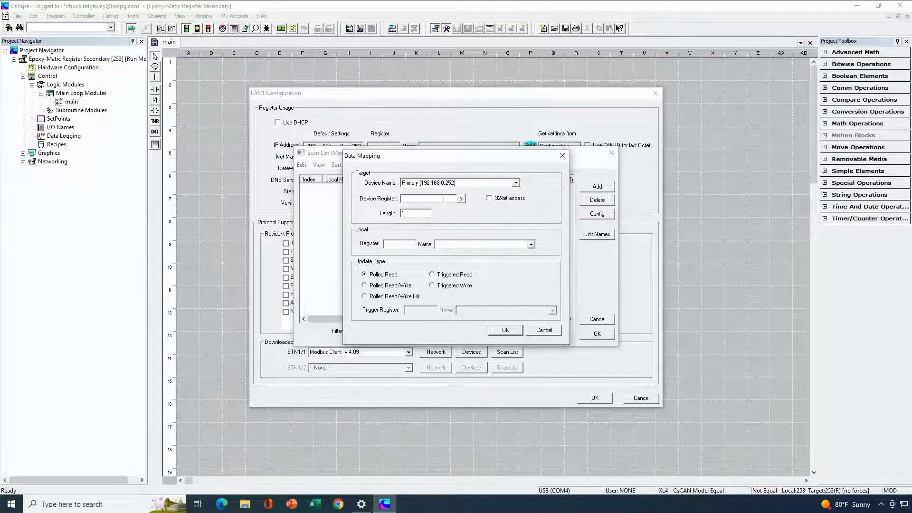
{"action": "type", "text": "%R1"}
{"action": "left_click_drag", "start_coordinate": [406, 212], "coordinate": [386, 211]}
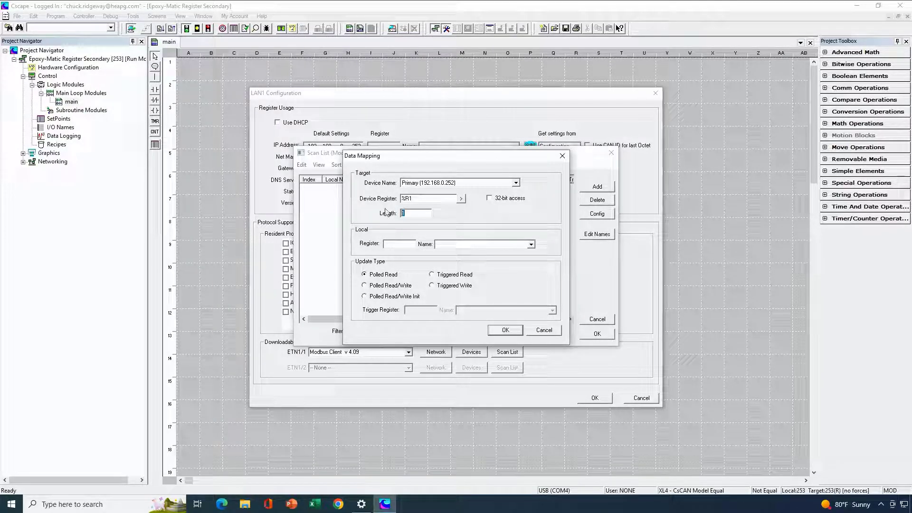
{"action": "type", "text": "32"}
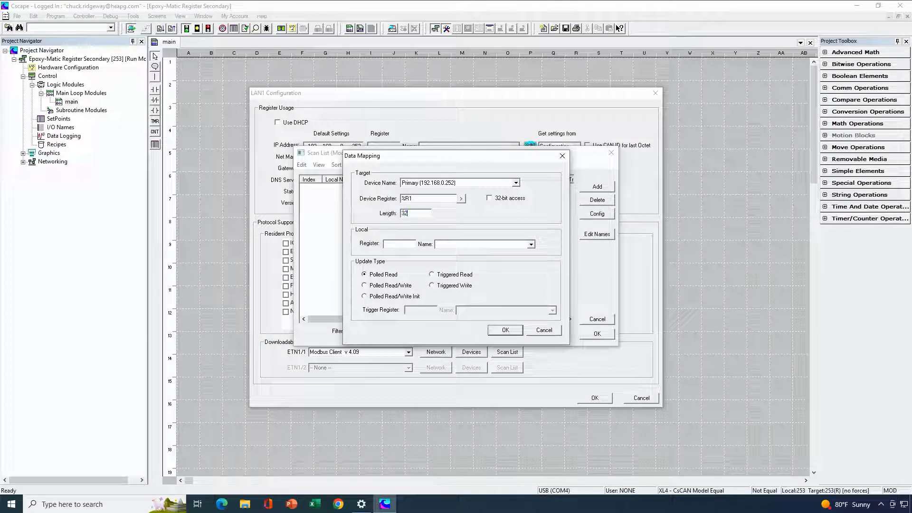
{"action": "left_click", "coordinate": [393, 242]}
{"action": "type", "text": "%R1"}
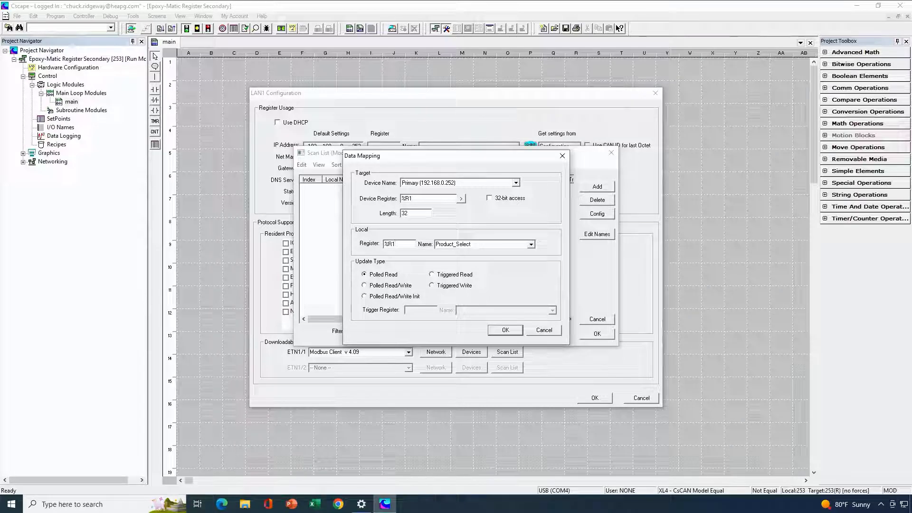
- Set the %R1 mapping's update type to Polled Read/Write and accept the mapping
{"action": "left_click", "coordinate": [365, 285]}
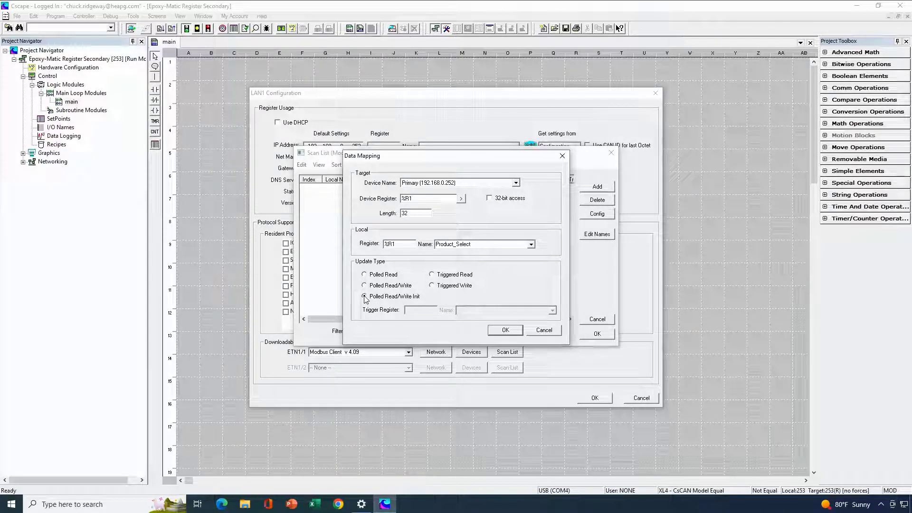
{"action": "left_click", "coordinate": [365, 297]}
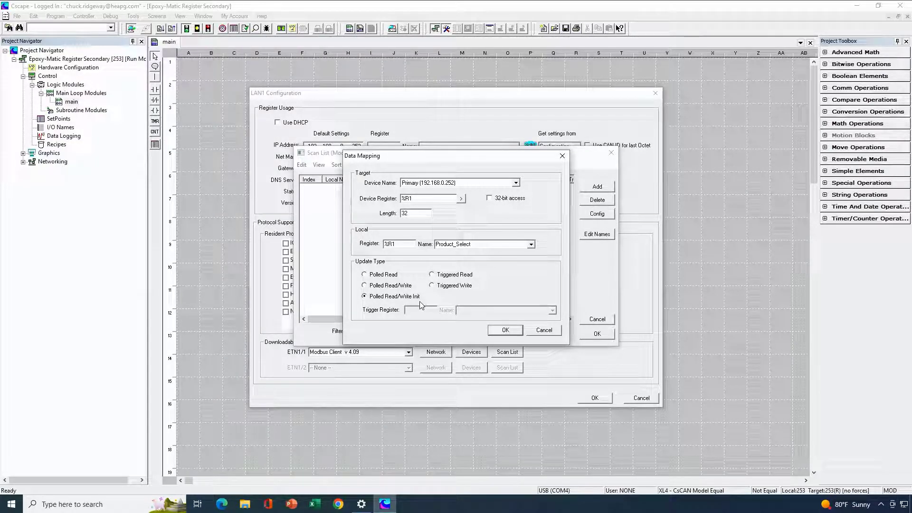
{"action": "left_click", "coordinate": [364, 285]}
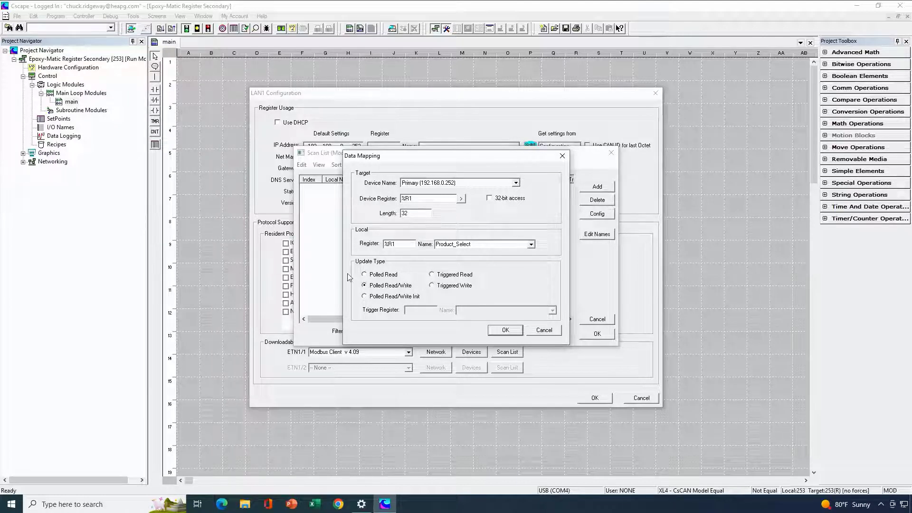
{"action": "left_click", "coordinate": [506, 333]}
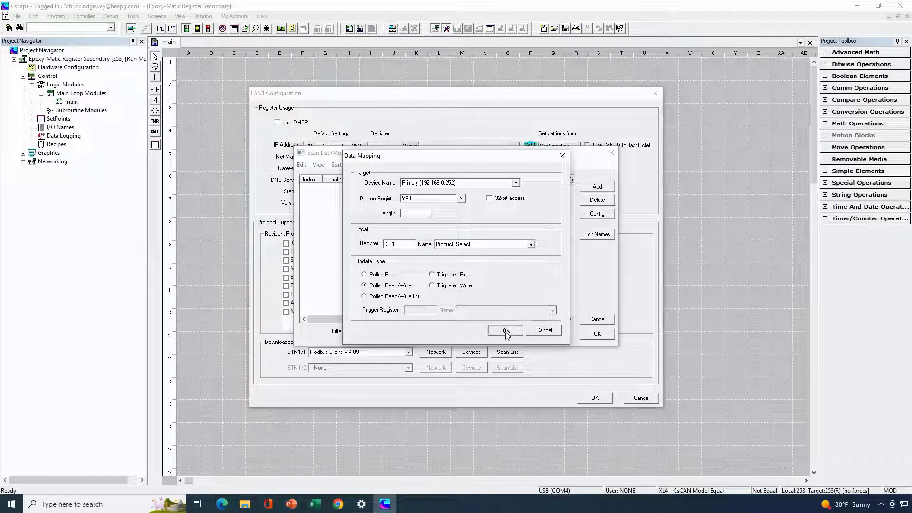
{"action": "left_click", "coordinate": [592, 187]}
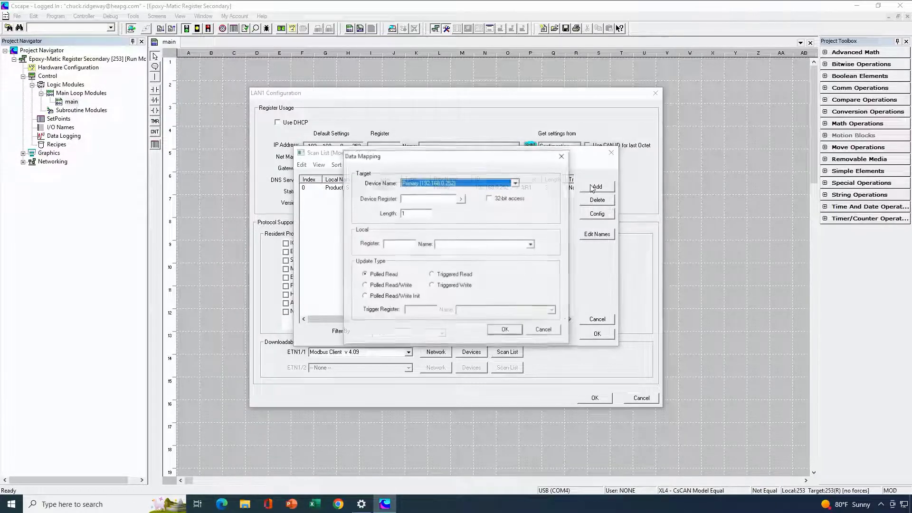
{"action": "left_click", "coordinate": [437, 197]}
{"action": "type", "text": "%T1"}
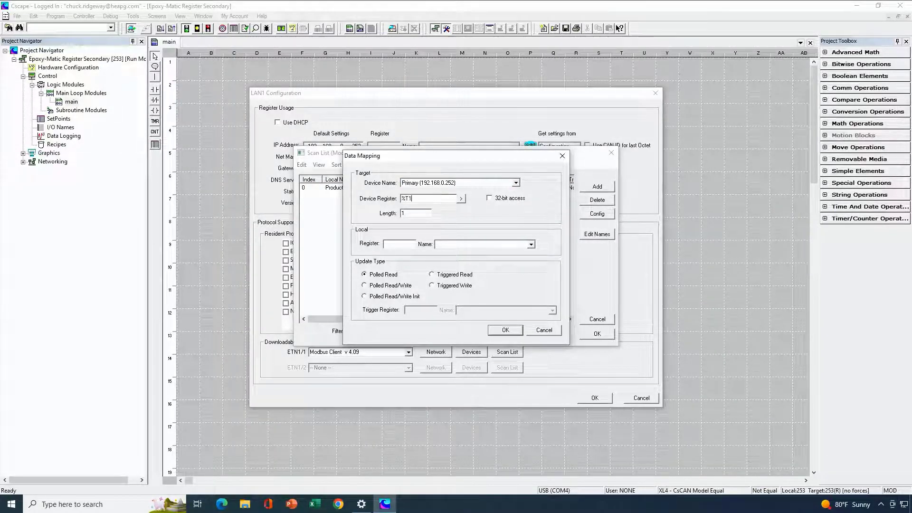
{"action": "left_click", "coordinate": [407, 213]}
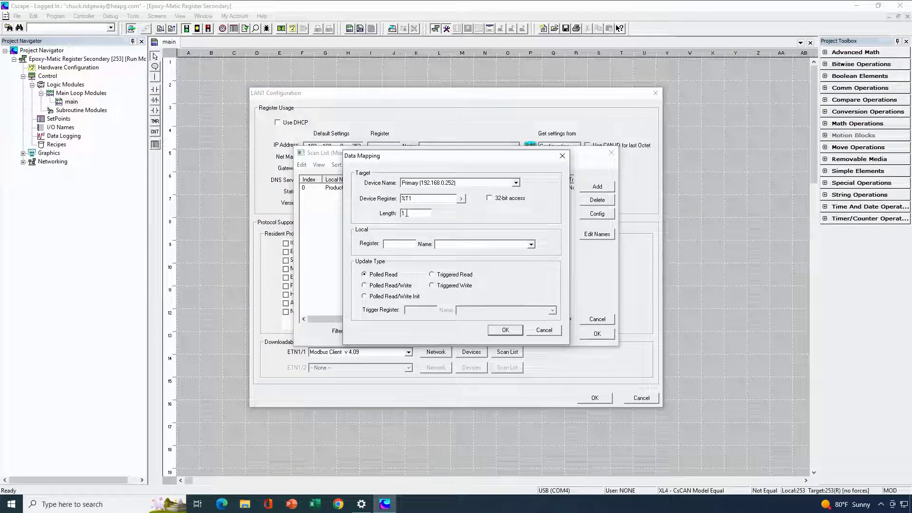
{"action": "type", "text": "6"}
{"action": "left_click", "coordinate": [390, 284]}
{"action": "left_click", "coordinate": [401, 243]}
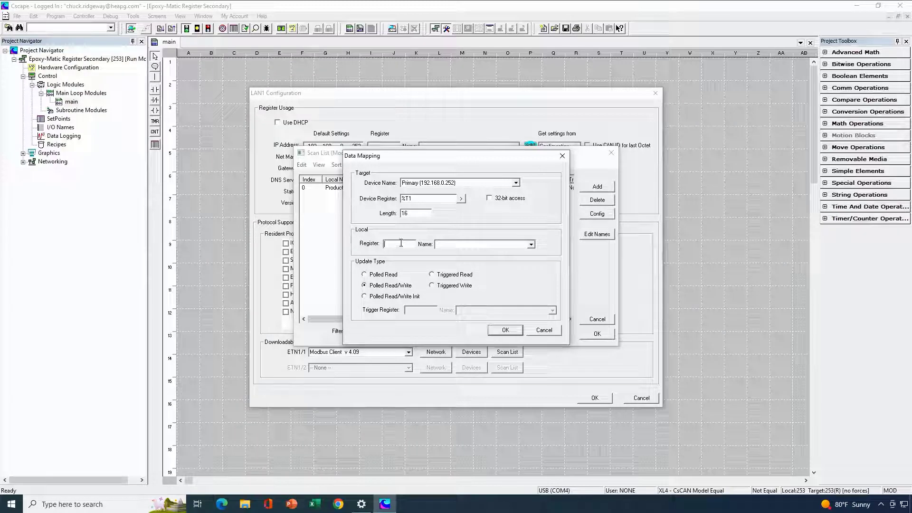
{"action": "type", "text": "%T1"}
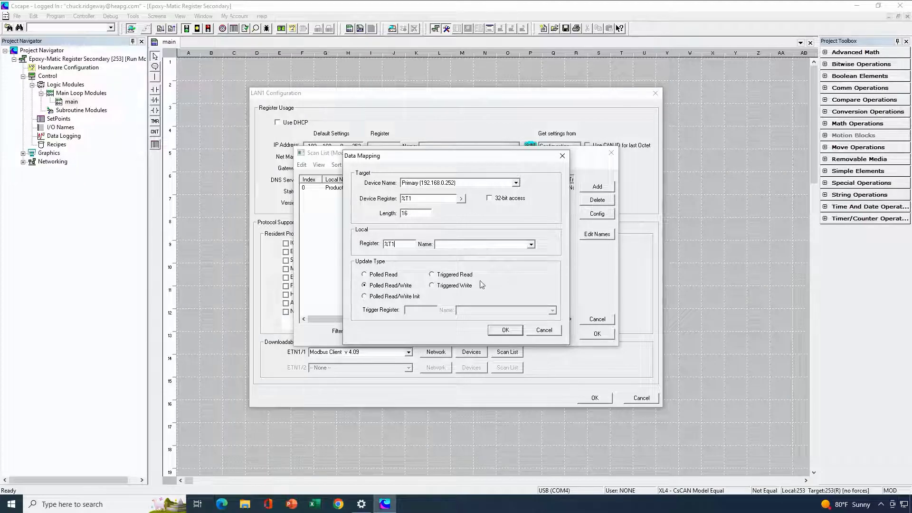
{"action": "left_click", "coordinate": [506, 329]}
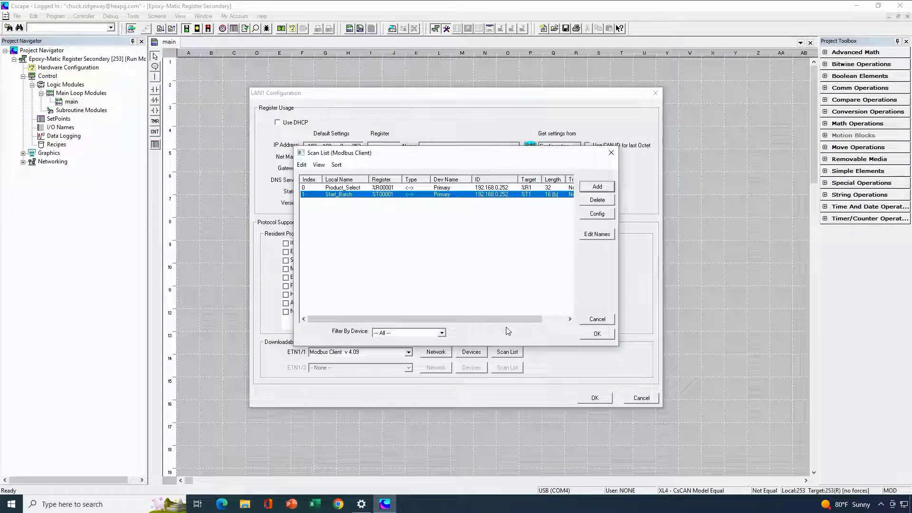
- Accept the scan list, LAN1 and hardware configurations, and save the Epoxy-Matic Register Secondary project
{"action": "left_click", "coordinate": [589, 336]}
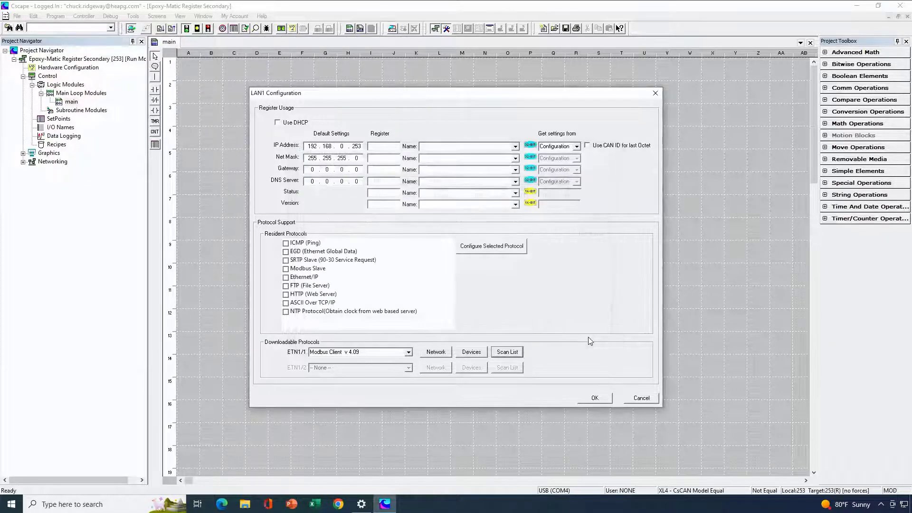
{"action": "left_click", "coordinate": [605, 398]}
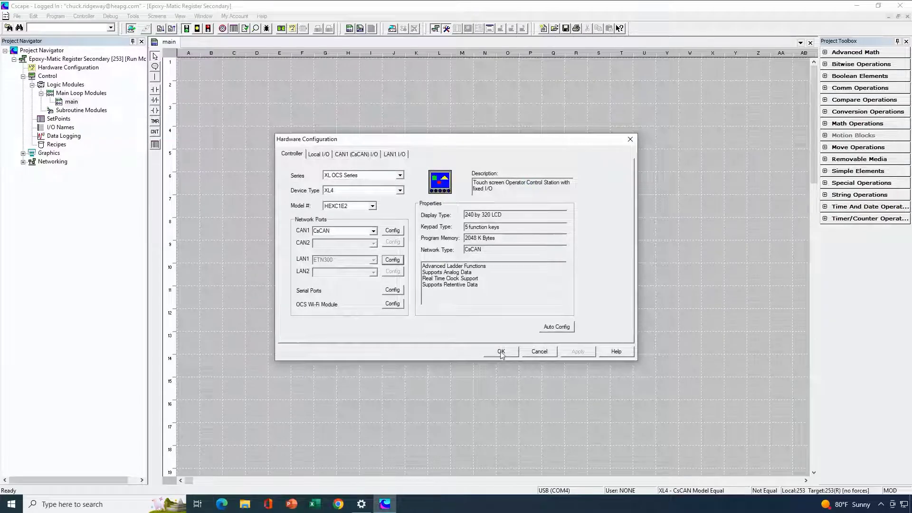
{"action": "left_click", "coordinate": [501, 353]}
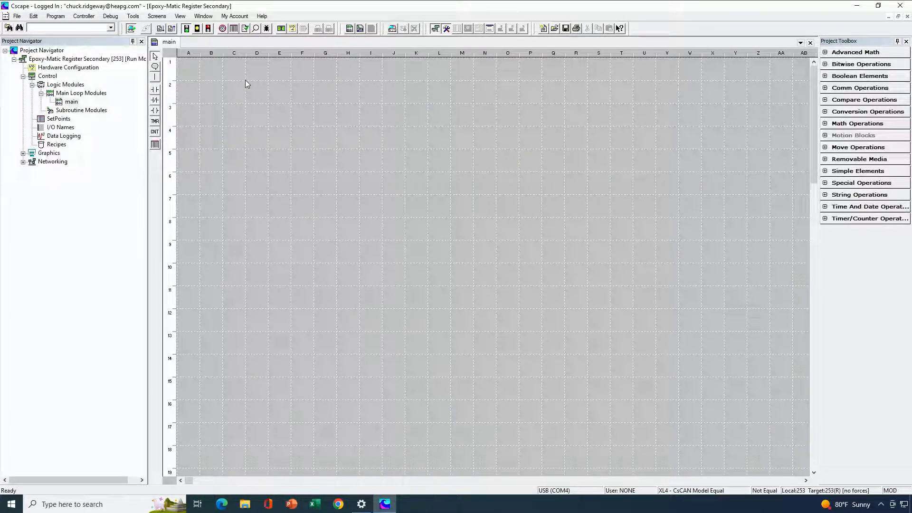
{"action": "left_click", "coordinate": [17, 15]}
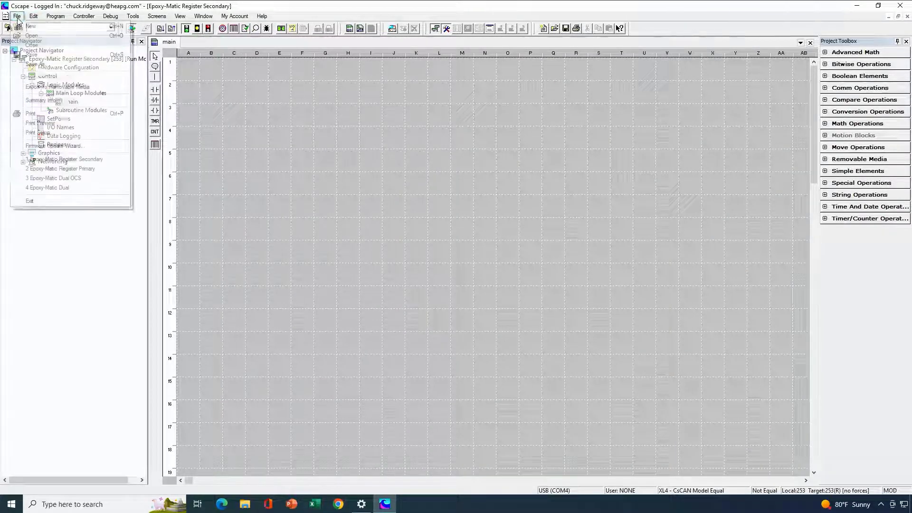
{"action": "left_click", "coordinate": [34, 54]}
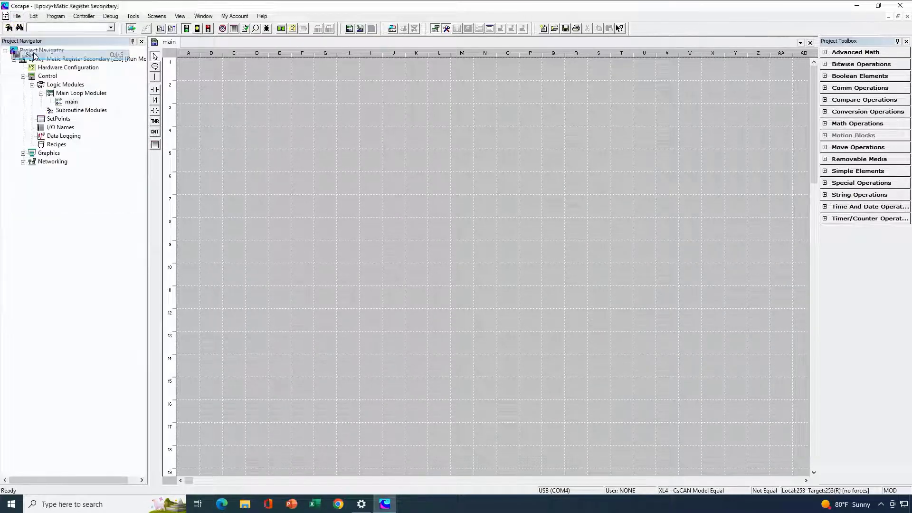